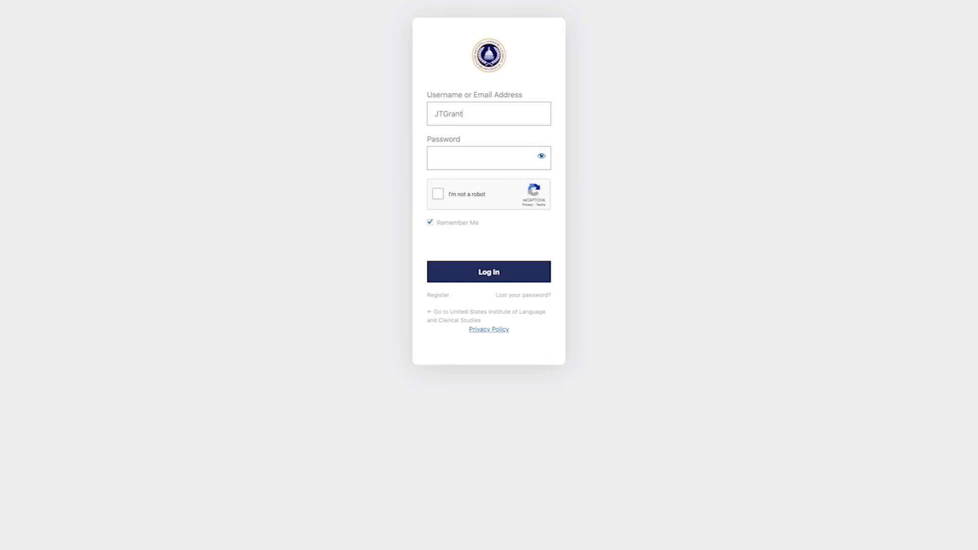
Enter the student account password and tick the reCAPTCHA robot check
{"action": "left_click", "coordinate": [444, 161]}
{"action": "type", "text": "********"}
{"action": "left_click", "coordinate": [437, 193]}
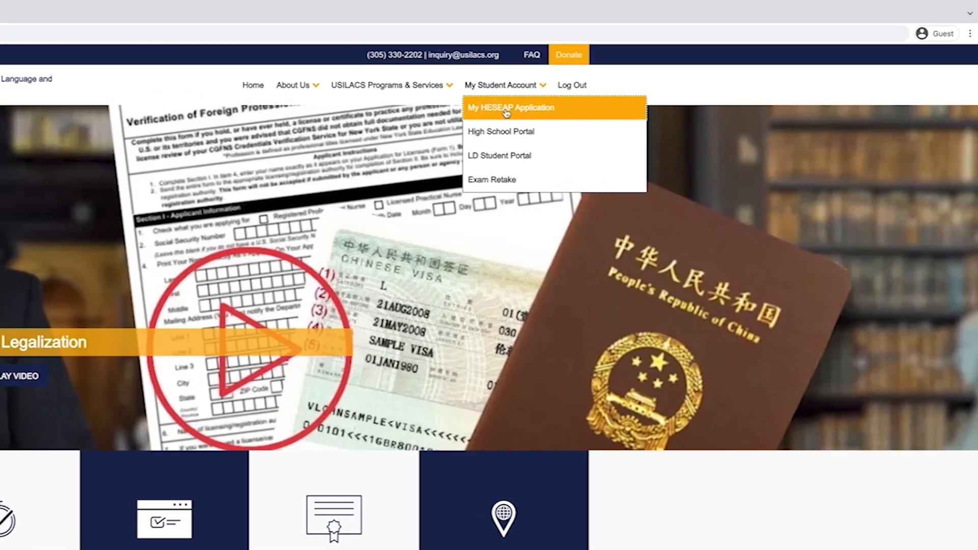
Go to the My HESEAP Application page and scroll down to its requirements
{"action": "left_click", "coordinate": [505, 111]}
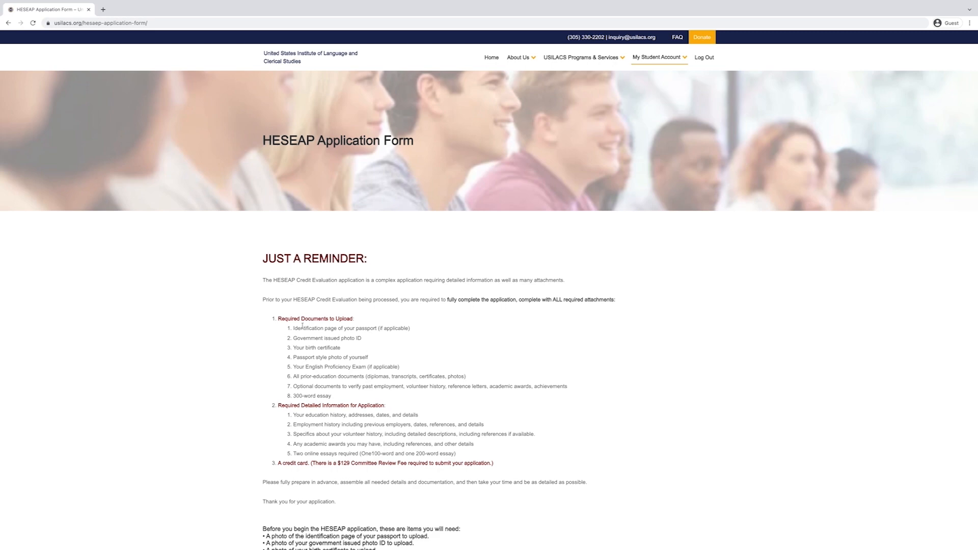
{"action": "scroll", "coordinate": [256, 358], "scroll_direction": "down", "scroll_amount": 4}
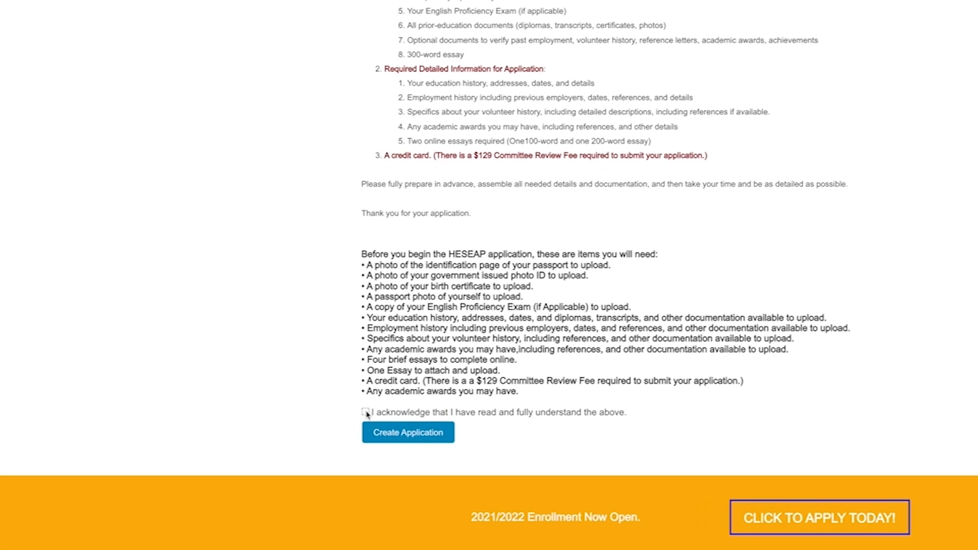
Create a new application with the Principles and Methods of Language Education program and Online Education minor
{"action": "left_click", "coordinate": [422, 436]}
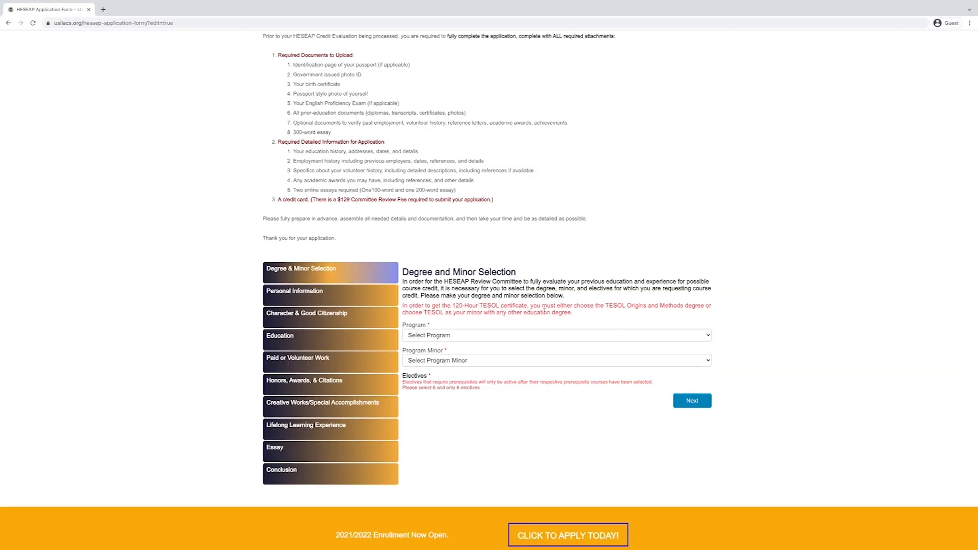
{"action": "left_click", "coordinate": [645, 338]}
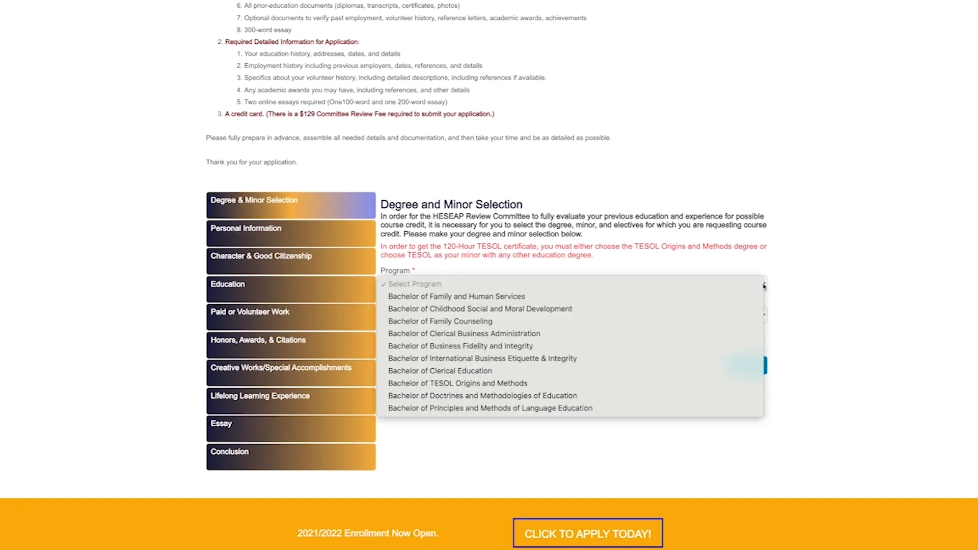
{"action": "left_click", "coordinate": [499, 410]}
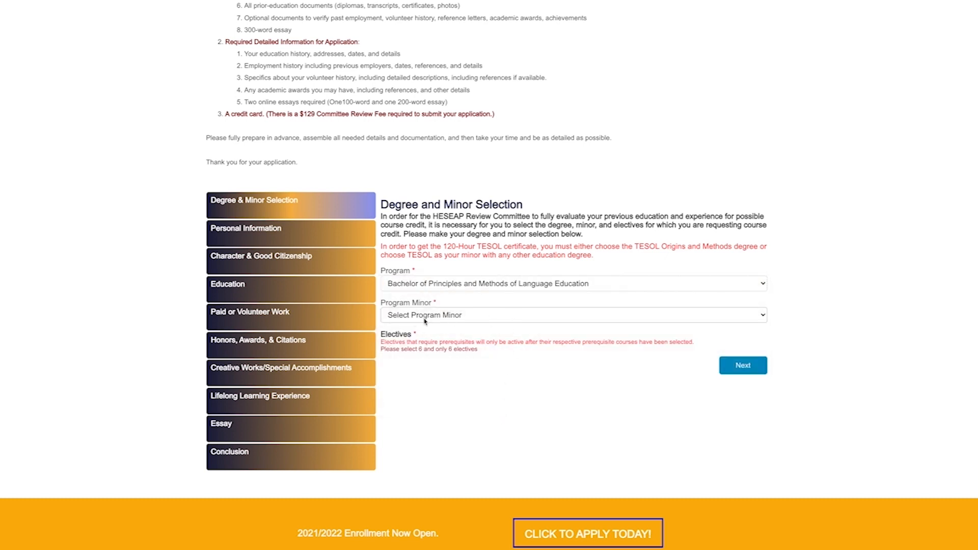
{"action": "left_click", "coordinate": [458, 316]}
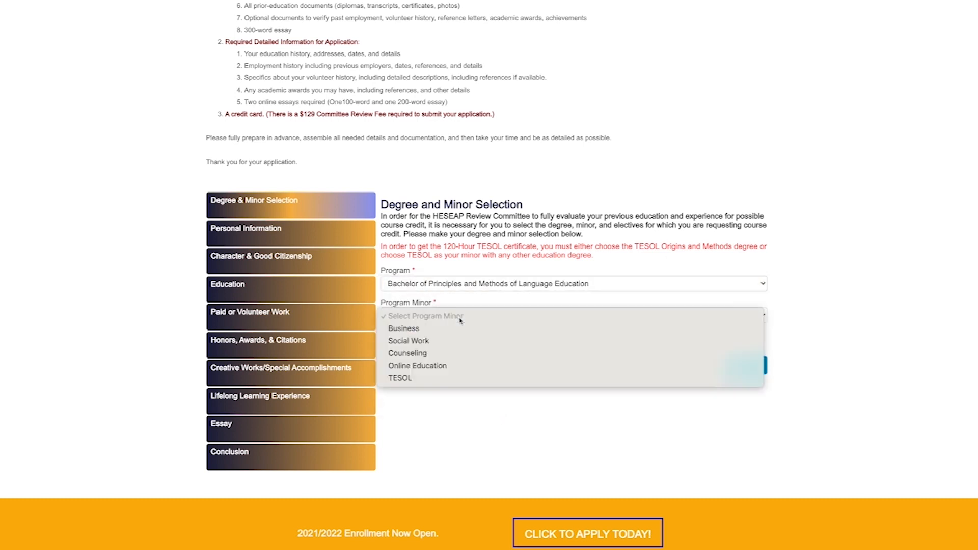
{"action": "left_click", "coordinate": [431, 368]}
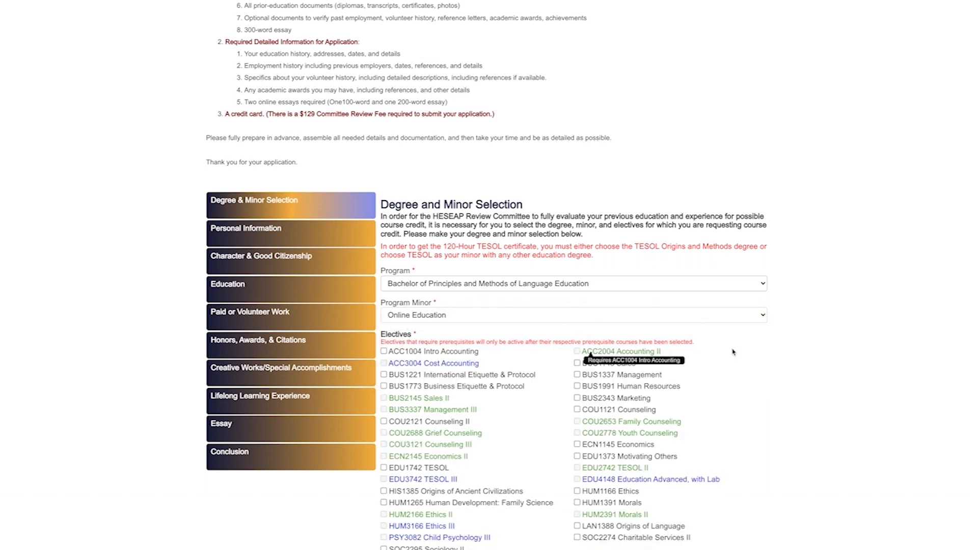
Tick electives EDU1742 TESOL, EDU2742 TESOL II, EDU3742 TESOL III, SOC2295 Sociology II and LAN1388
{"action": "scroll", "coordinate": [733, 379], "scroll_direction": "down", "scroll_amount": 3}
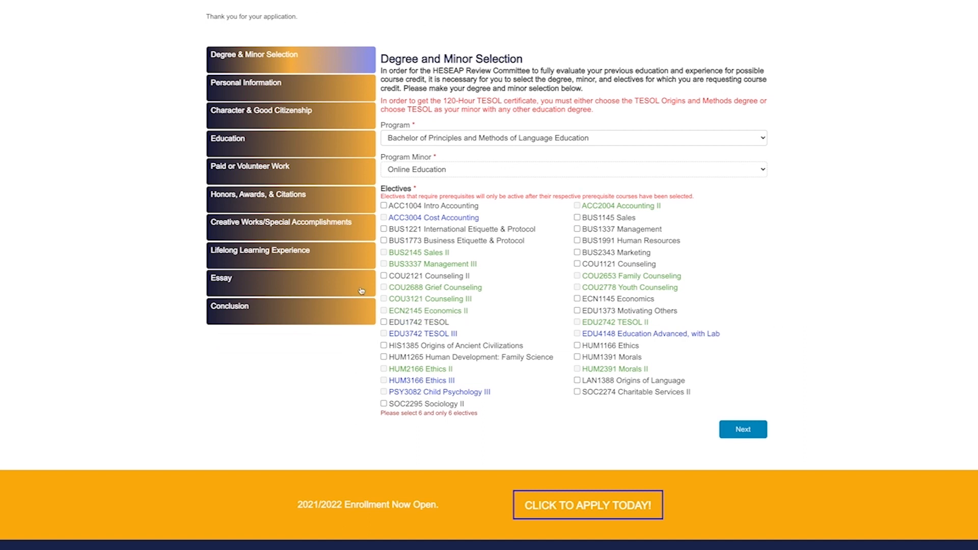
{"action": "left_click", "coordinate": [384, 322]}
{"action": "left_click", "coordinate": [576, 322]}
{"action": "left_click", "coordinate": [384, 334]}
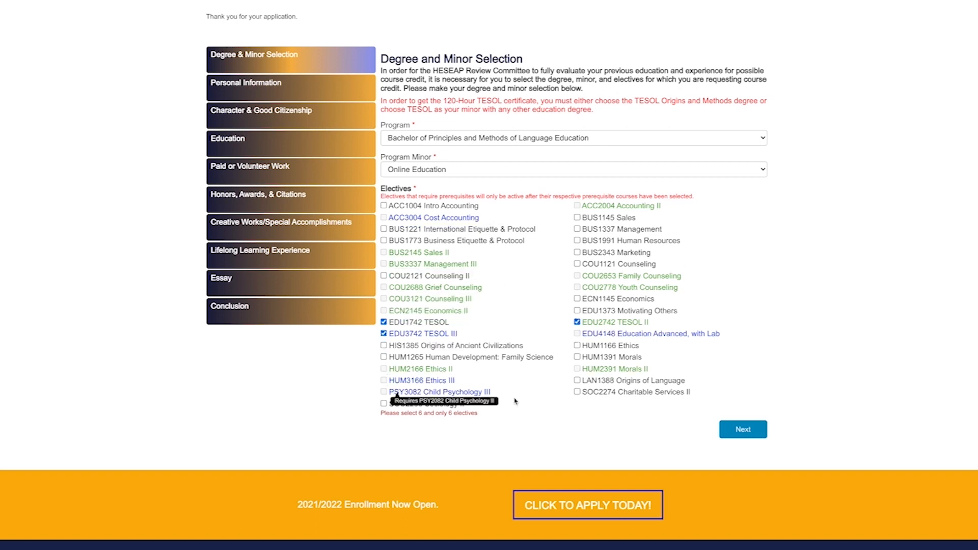
{"action": "left_click", "coordinate": [384, 404]}
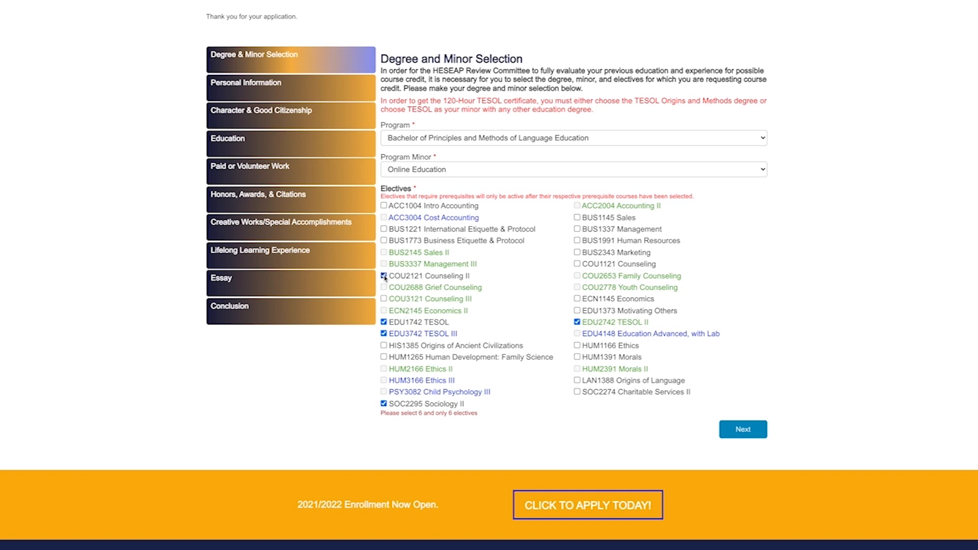
{"action": "left_click", "coordinate": [577, 380]}
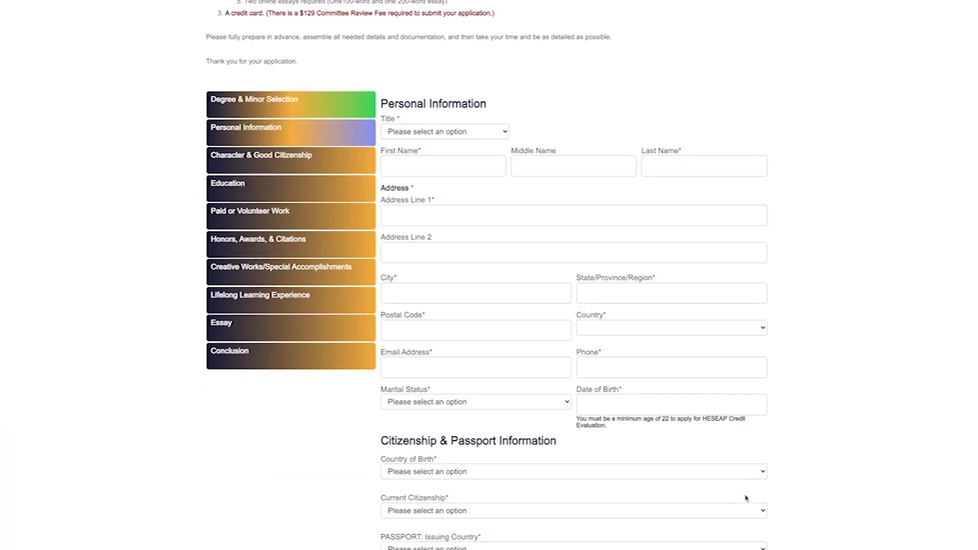
Select the title Mr. and enter the applicant's first, middle and last names
{"action": "scroll", "coordinate": [746, 499], "scroll_direction": "down", "scroll_amount": 1}
{"action": "left_click", "coordinate": [444, 104]}
{"action": "left_click", "coordinate": [407, 122]}
{"action": "left_click", "coordinate": [391, 140]}
{"action": "left_click", "coordinate": [523, 140]}
{"action": "left_click", "coordinate": [655, 140]}
Fill in the applicant's street address, city, state and postal code, with country United States of America
{"action": "left_click", "coordinate": [402, 188]}
{"action": "left_click", "coordinate": [393, 265]}
{"action": "type", "text": "Sacramento"}
{"action": "left_click", "coordinate": [597, 267]}
{"action": "type", "text": "Califorinia"}
{"action": "left_click", "coordinate": [401, 304]}
{"action": "type", "text": "95828"}
{"action": "left_click", "coordinate": [671, 300]}
{"action": "left_click", "coordinate": [621, 448]}
{"action": "left_click", "coordinate": [420, 339]}
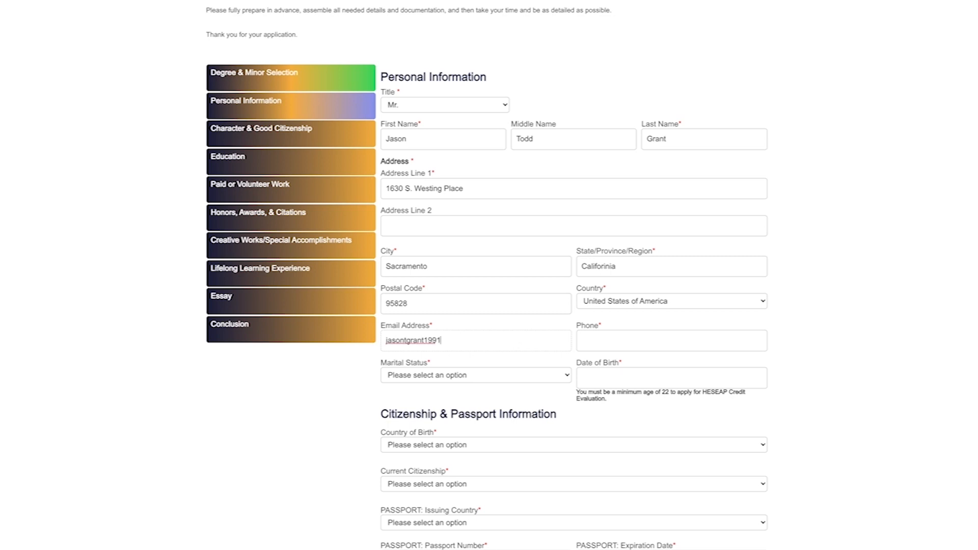
{"action": "left_click", "coordinate": [595, 342]}
{"action": "left_click", "coordinate": [590, 378]}
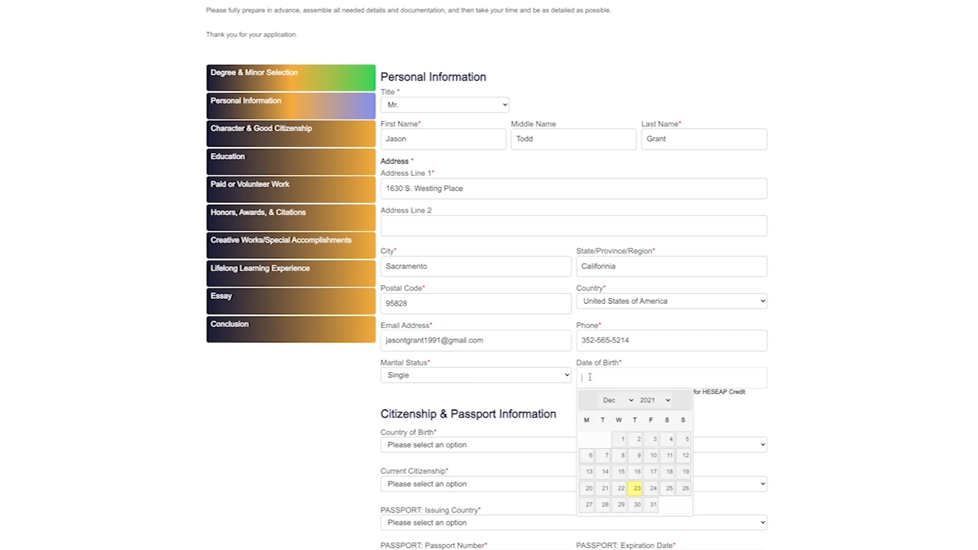
{"action": "left_click", "coordinate": [617, 400]}
{"action": "left_click", "coordinate": [614, 378]}
{"action": "left_click", "coordinate": [662, 400]}
{"action": "scroll", "coordinate": [651, 12], "scroll_direction": "up", "scroll_amount": 3}
{"action": "left_click", "coordinate": [650, 12]}
{"action": "left_click", "coordinate": [619, 488]}
Enter the passport number and a passport expiration date of 13/12/2027
{"action": "scroll", "coordinate": [613, 423], "scroll_direction": "down", "scroll_amount": 3}
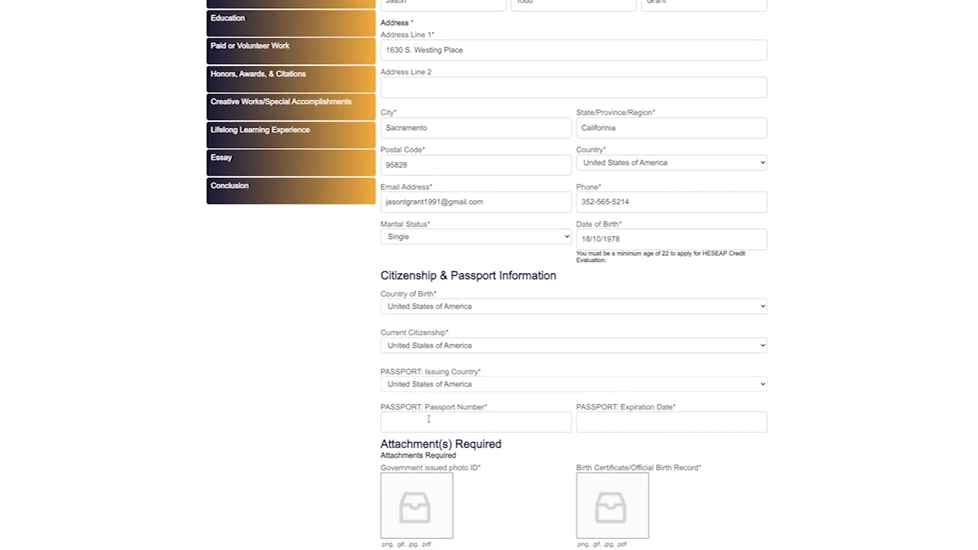
{"action": "left_click", "coordinate": [485, 415]}
{"action": "left_click", "coordinate": [605, 423]}
{"action": "type", "text": "13"}
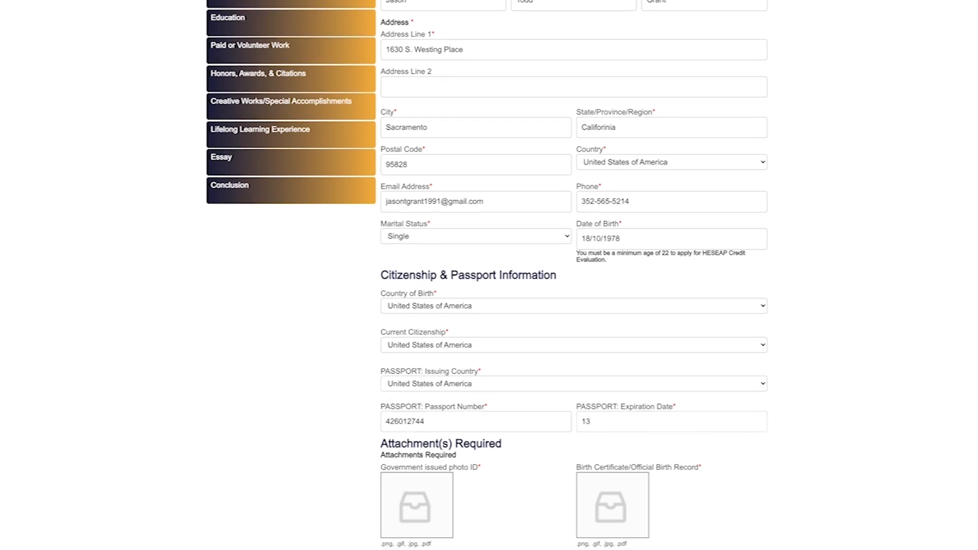
{"action": "type", "text": "/12/2027"}
Upload the photo ID image, list Russian, Mewok, Portuguese as spoken languages, and continue
{"action": "scroll", "coordinate": [485, 480], "scroll_direction": "down", "scroll_amount": 4}
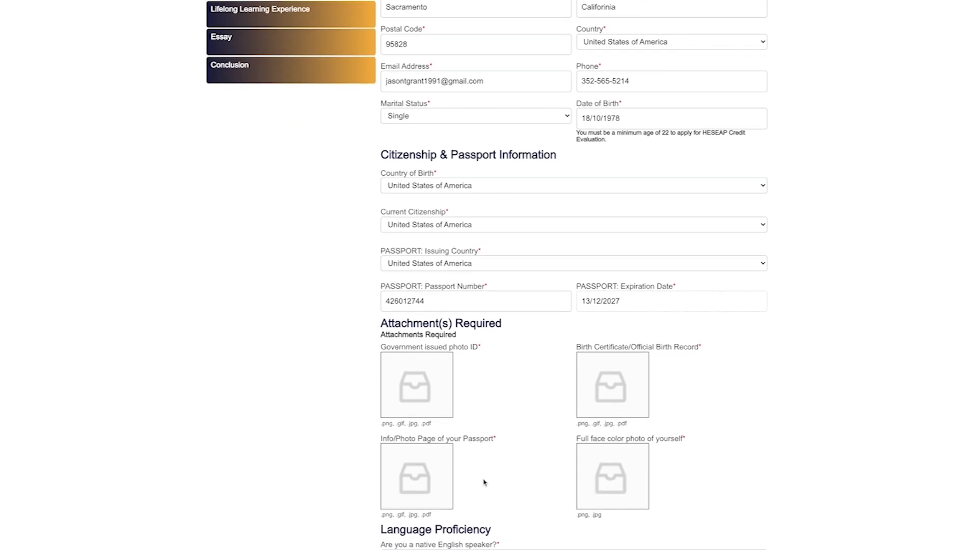
{"action": "left_click", "coordinate": [420, 342]}
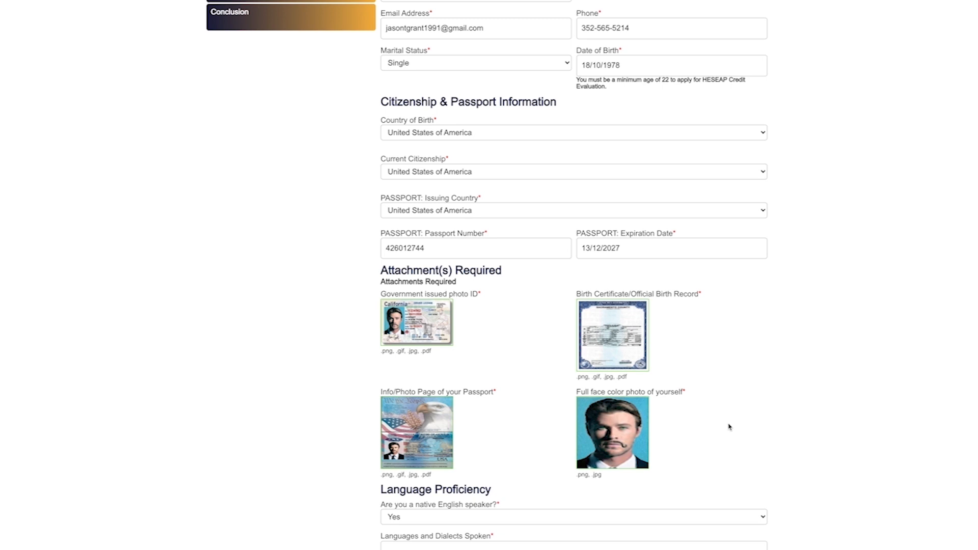
{"action": "scroll", "coordinate": [729, 427], "scroll_direction": "down", "scroll_amount": 3}
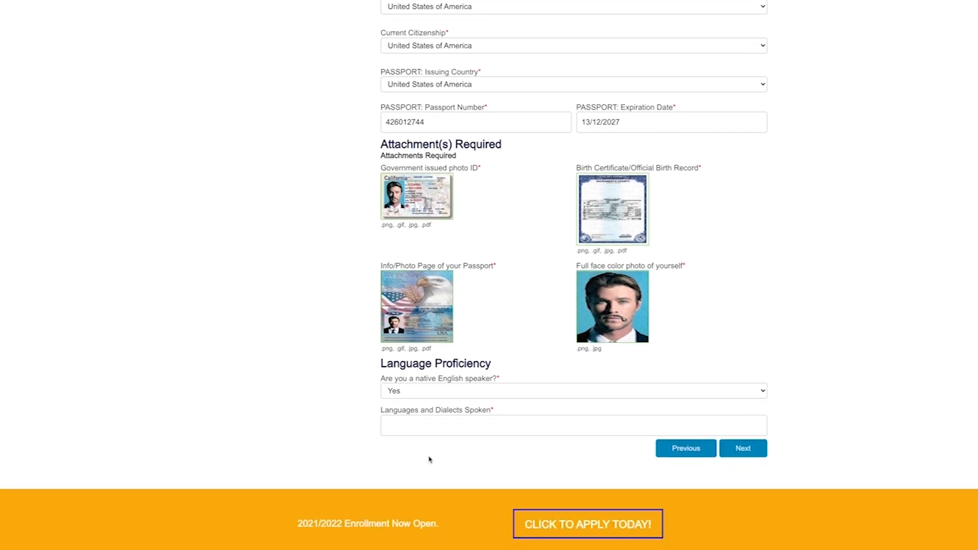
{"action": "left_click", "coordinate": [400, 411]}
{"action": "type", "text": "Russian, M"}
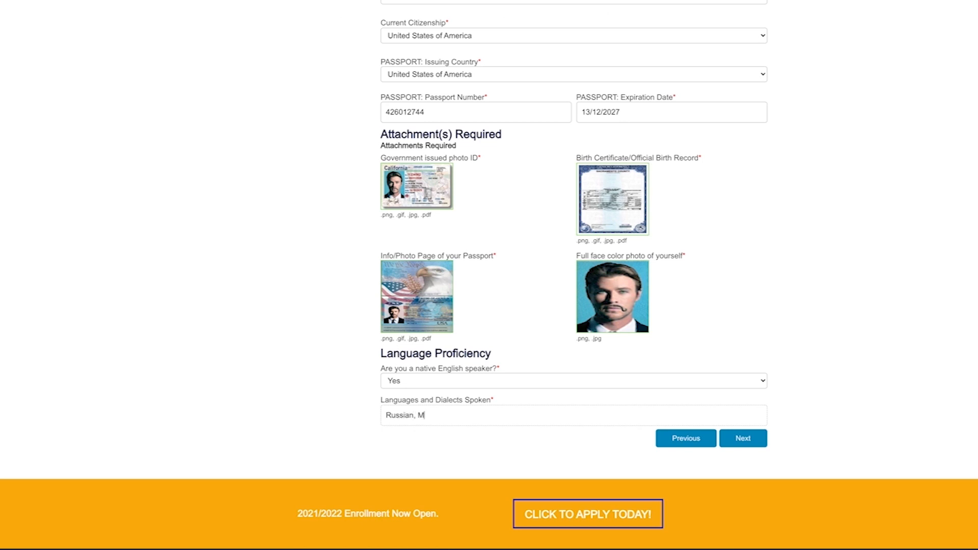
{"action": "type", "text": "ewok, Portuguese"}
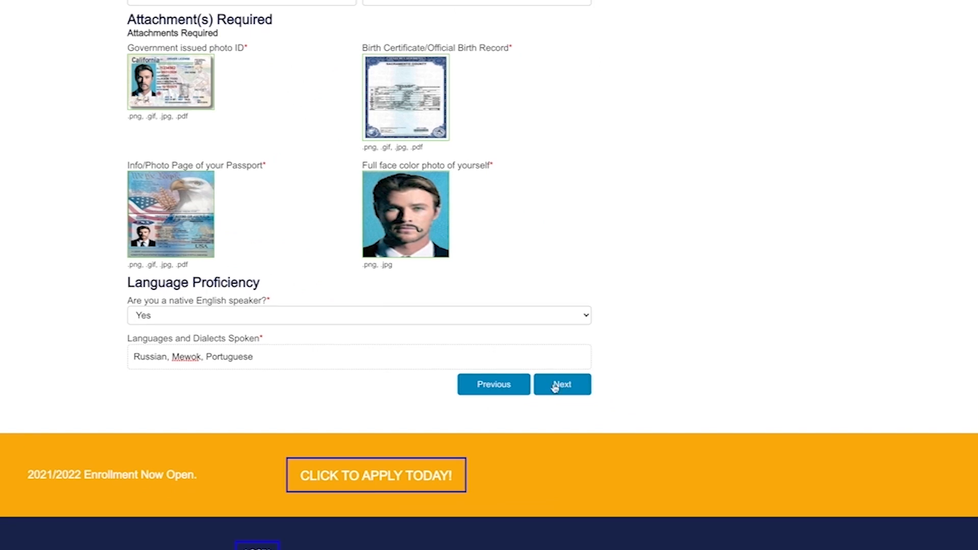
{"action": "left_click", "coordinate": [560, 388]}
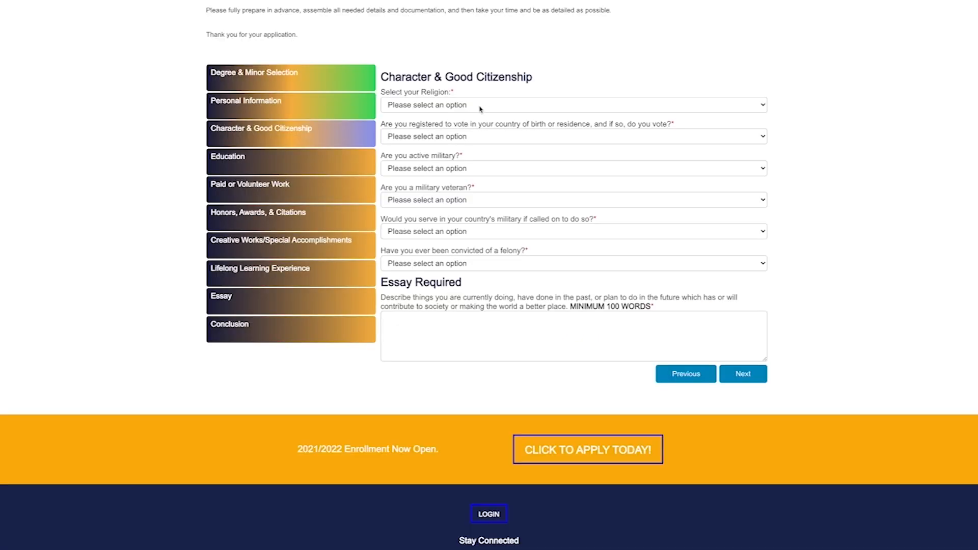
Choose Catholic, answer Yes to voting, No to active military and veteran, Yes to serving
{"action": "left_click", "coordinate": [480, 105]}
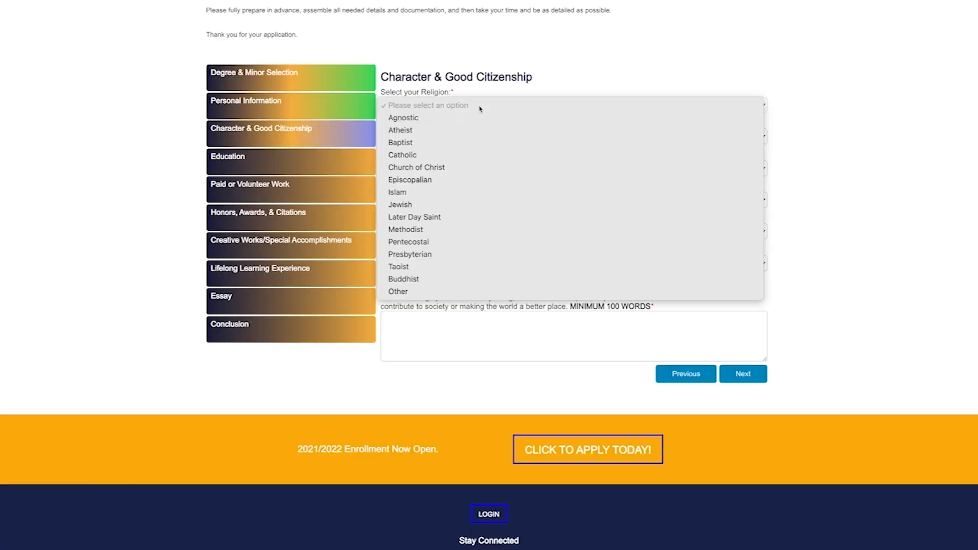
{"action": "left_click", "coordinate": [410, 155]}
{"action": "left_click", "coordinate": [397, 135]}
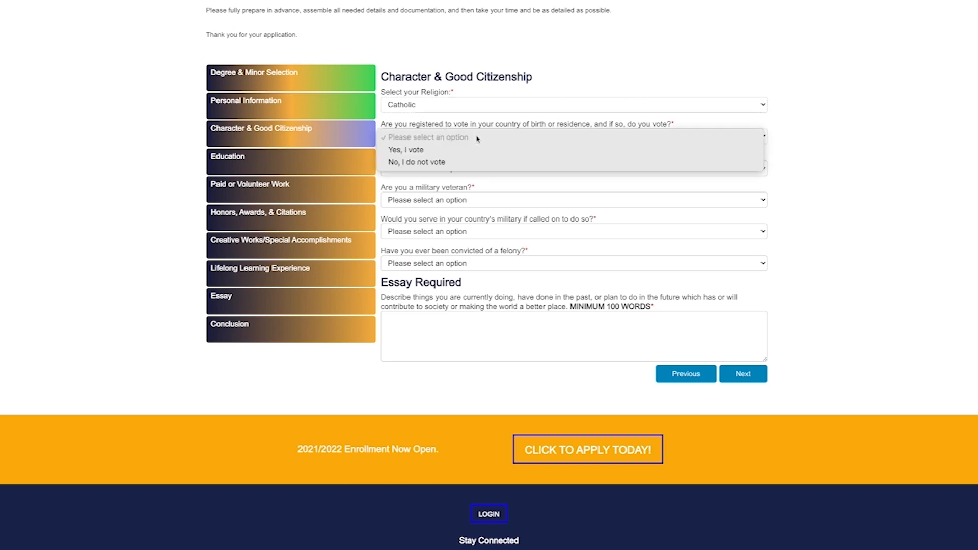
{"action": "left_click", "coordinate": [424, 150]}
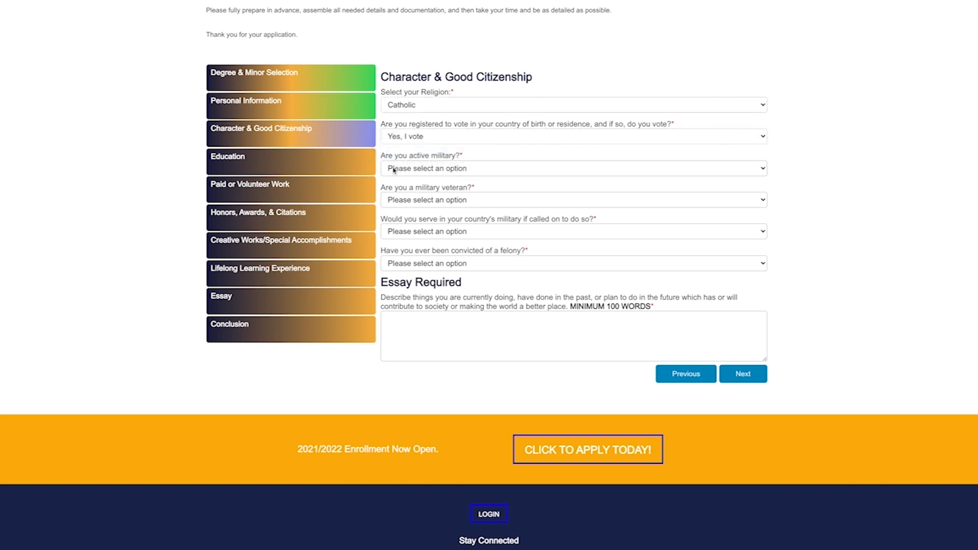
{"action": "left_click", "coordinate": [482, 171]}
{"action": "left_click", "coordinate": [413, 196]}
{"action": "left_click", "coordinate": [460, 203]}
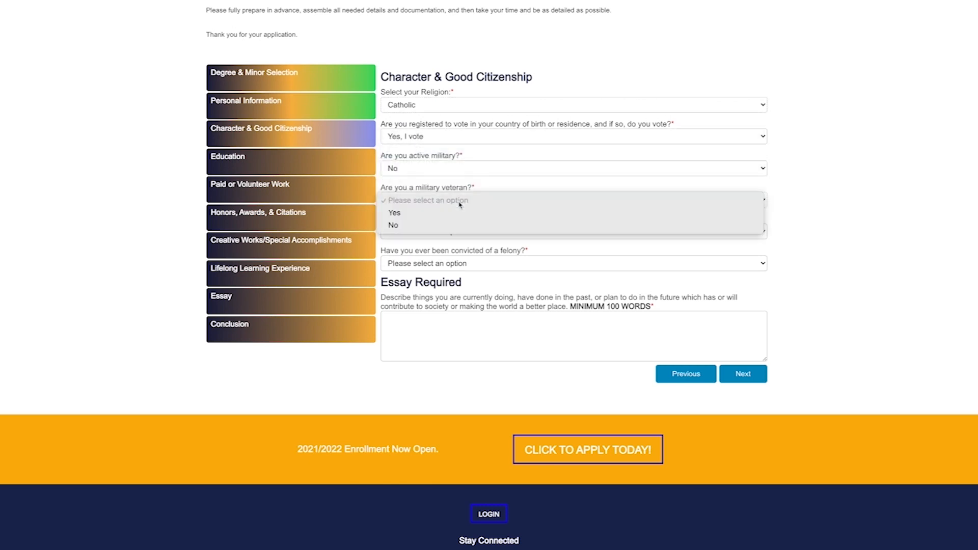
{"action": "left_click", "coordinate": [448, 225]}
{"action": "left_click", "coordinate": [473, 234]}
{"action": "left_click", "coordinate": [478, 242]}
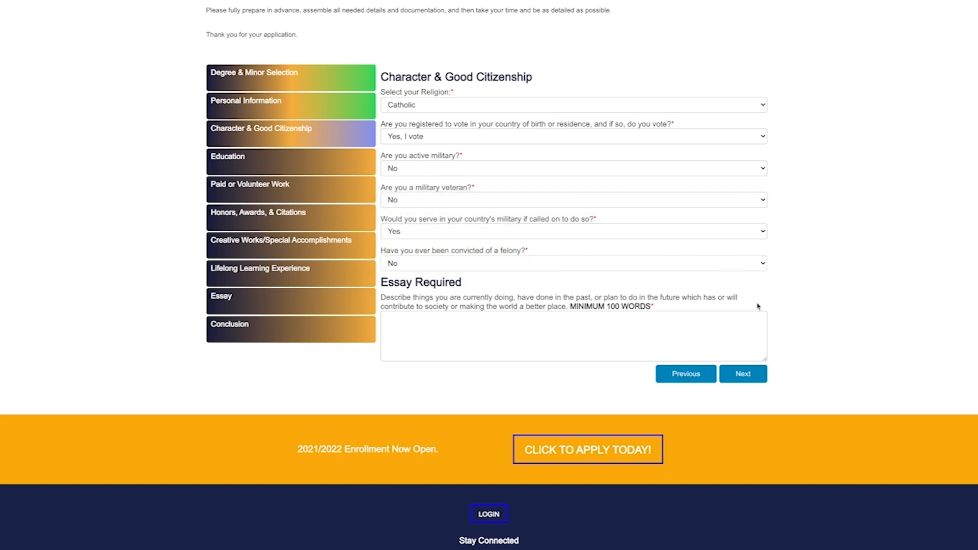
Paste the prepared citizenship essay into the Essay Required box
{"action": "left_click", "coordinate": [398, 322]}
{"action": "key", "text": "ctrl+v"}
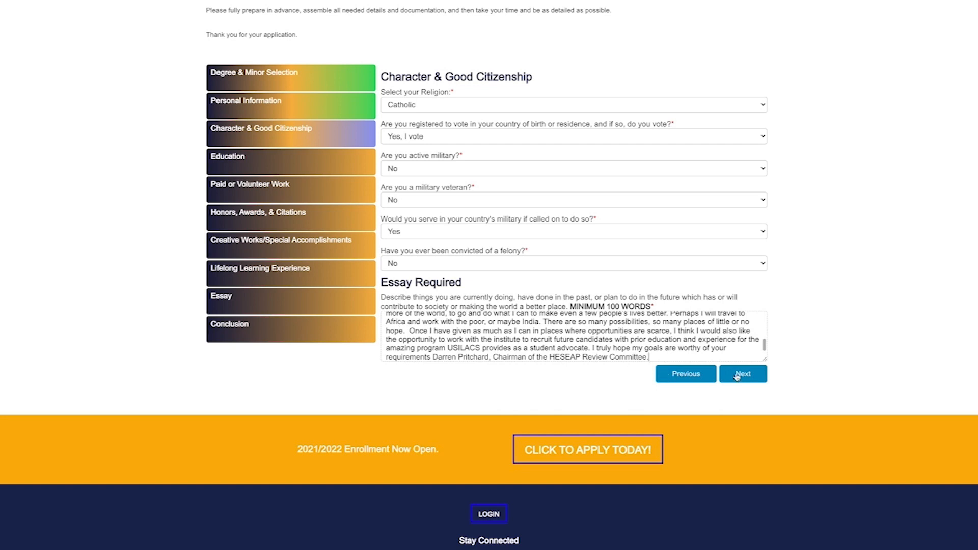
{"action": "scroll", "coordinate": [648, 327], "scroll_direction": "down", "scroll_amount": 1}
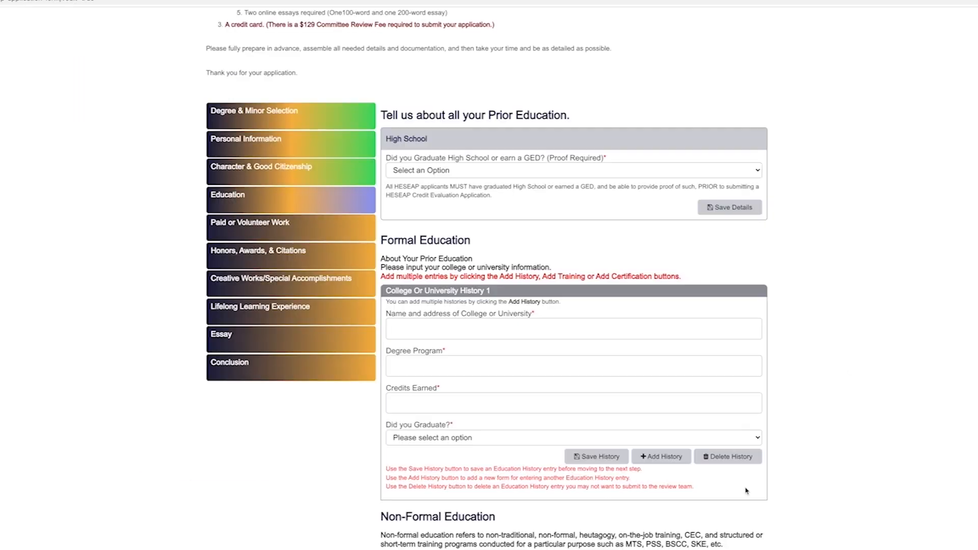
Answer Yes to high school graduation, enter Florin High School with its address, and save
{"action": "scroll", "coordinate": [845, 351], "scroll_direction": "down", "scroll_amount": 2}
{"action": "left_click", "coordinate": [436, 70]}
{"action": "left_click", "coordinate": [398, 94]}
{"action": "left_click", "coordinate": [403, 104]}
{"action": "type", "text": "Florin High School7956 Cotton"}
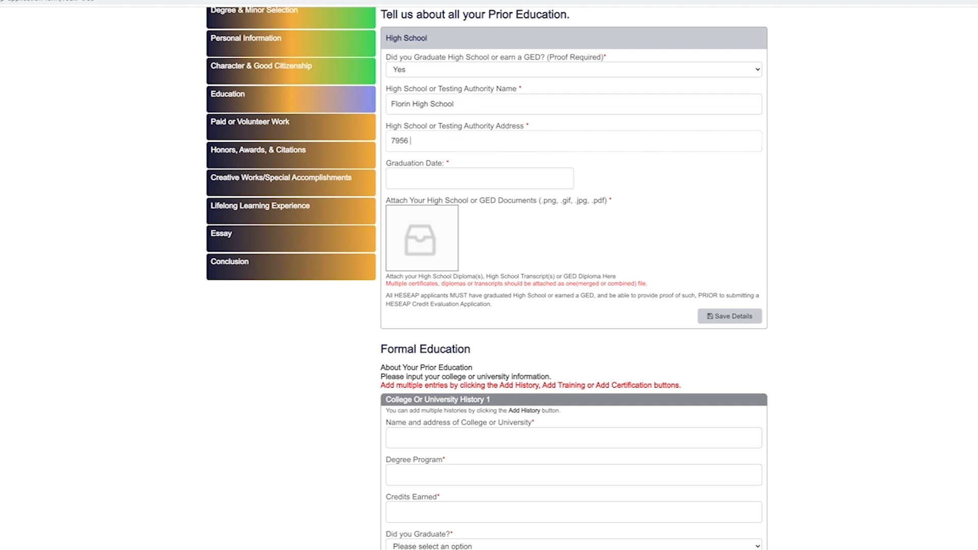
{"action": "type", "text": "Sacramento, CA"}
{"action": "type", "text": "95828"}
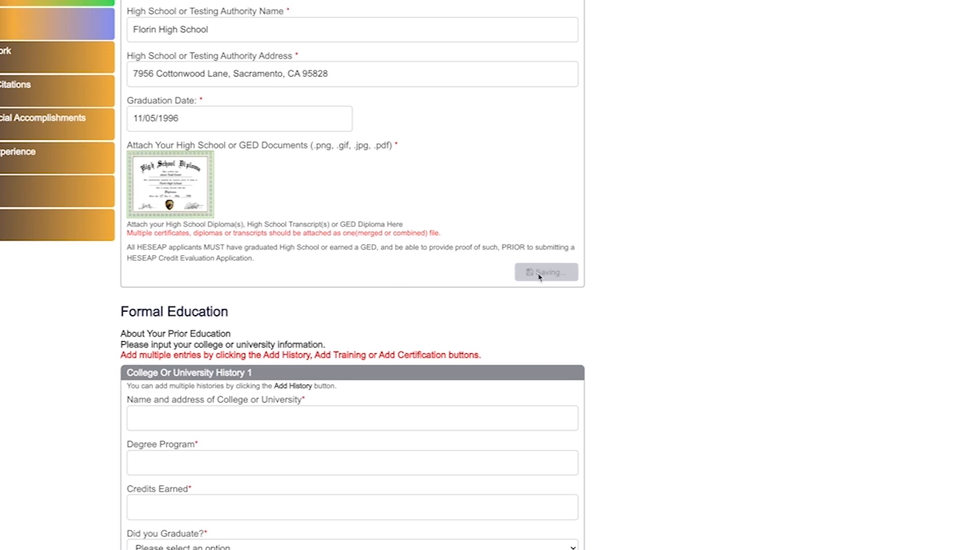
{"action": "left_click", "coordinate": [729, 316]}
Enter George Washington Carver University, Business Administration, 120 credits, Associates of Arts, graduated 03/08/2000
{"action": "left_click", "coordinate": [333, 428]}
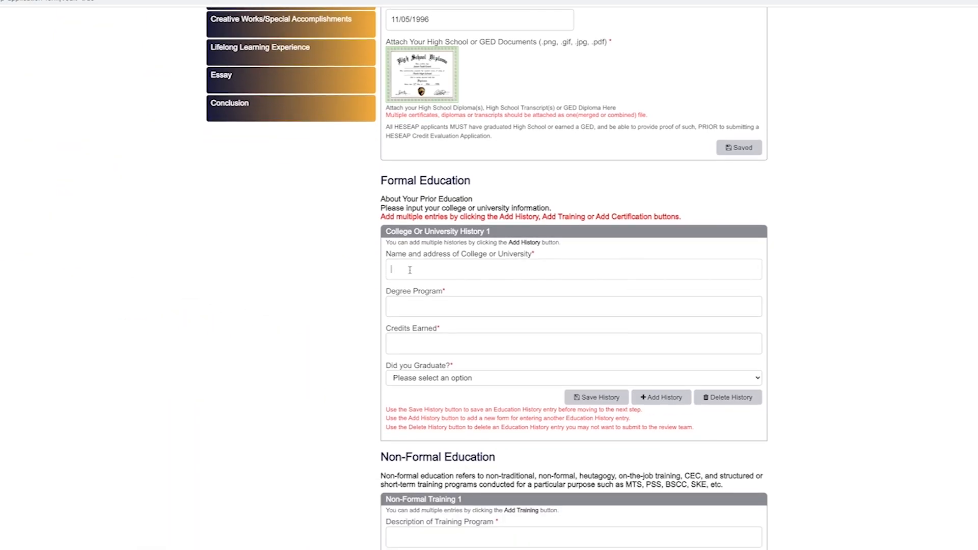
{"action": "type", "text": "George Washington Carver Universi"}
{"action": "type", "text": "Business Administration"}
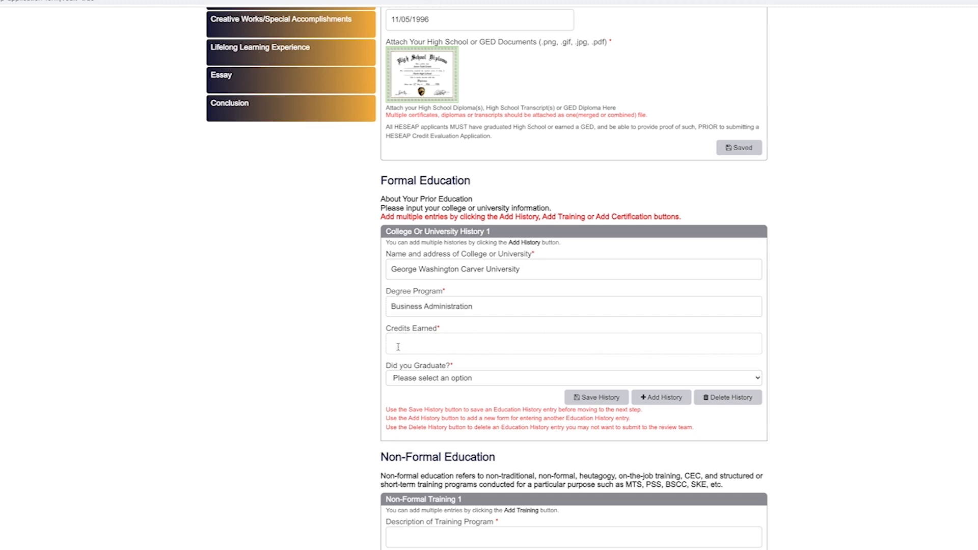
{"action": "type", "text": "120"}
{"action": "left_click", "coordinate": [758, 379]}
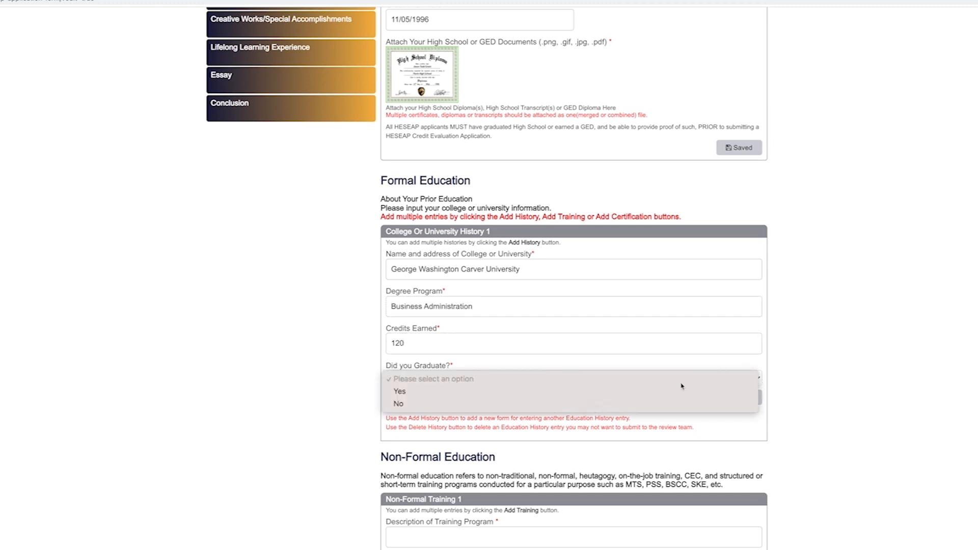
{"action": "left_click", "coordinate": [407, 392]}
{"action": "left_click", "coordinate": [400, 412]}
{"action": "type", "text": "Associates of Arts"}
{"action": "key", "text": "Tab"}
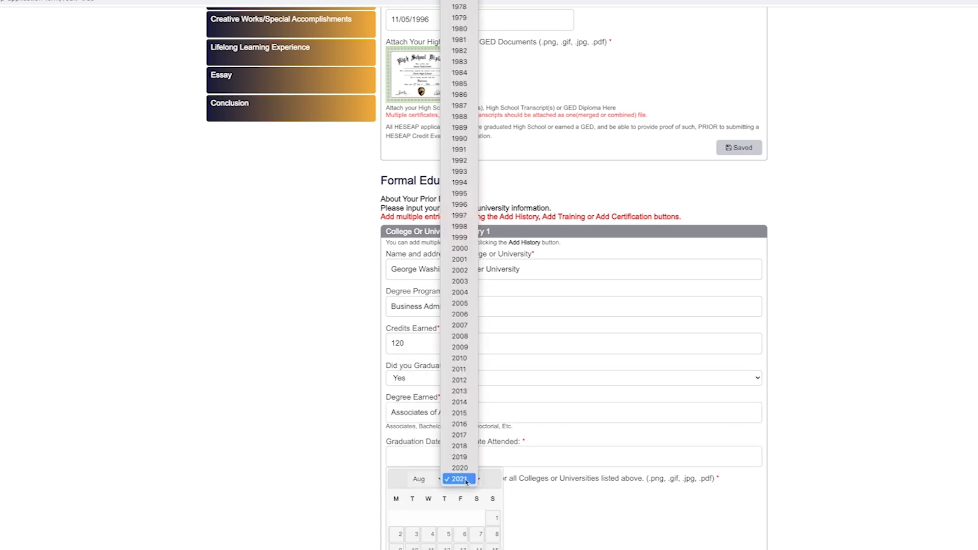
{"action": "left_click", "coordinate": [448, 518]}
{"action": "scroll", "coordinate": [483, 335], "scroll_direction": "down", "scroll_amount": 5}
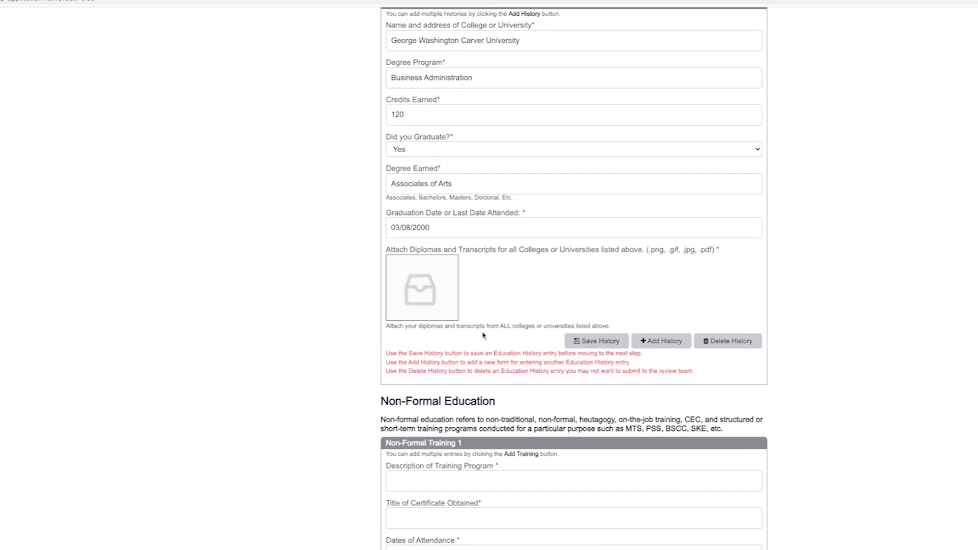
{"action": "scroll", "coordinate": [483, 335], "scroll_direction": "down", "scroll_amount": 1}
Attach the college diploma image and save the college history entry
{"action": "left_click", "coordinate": [422, 295]}
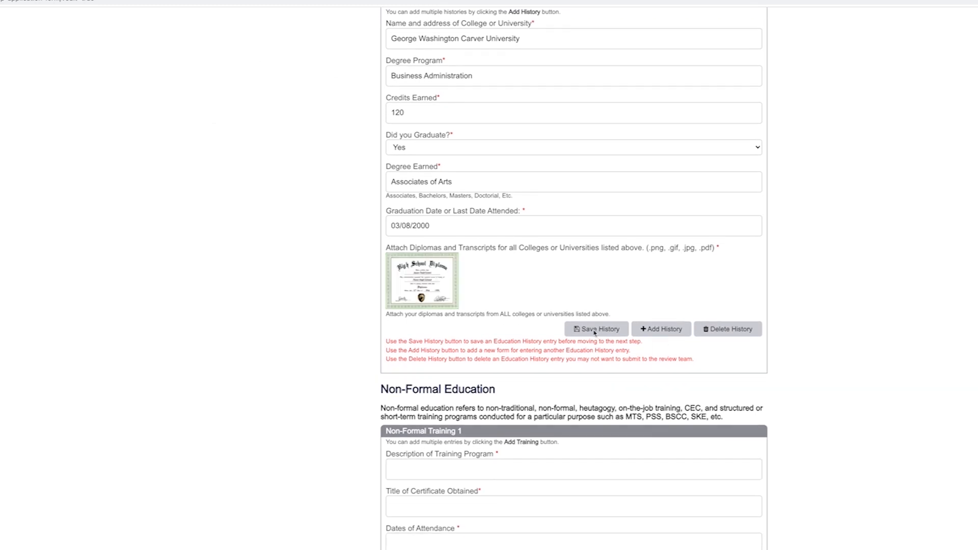
{"action": "left_click", "coordinate": [594, 330]}
{"action": "scroll", "coordinate": [676, 363], "scroll_direction": "down", "scroll_amount": 5}
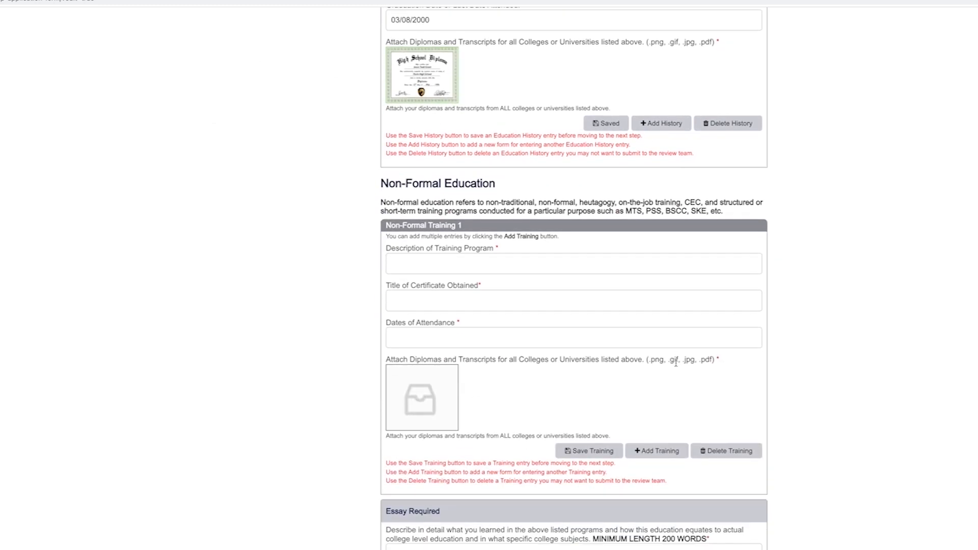
{"action": "scroll", "coordinate": [676, 363], "scroll_direction": "down", "scroll_amount": 1}
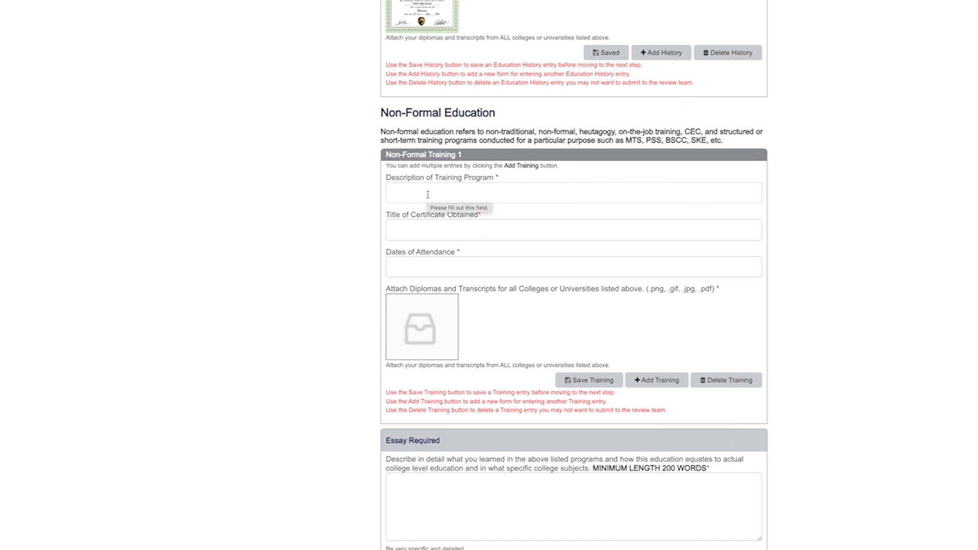
Save a Cultural Diversity and Inclusion Certificate training, dated 19/11/2005, with its certificate image
{"action": "type", "text": "International"}
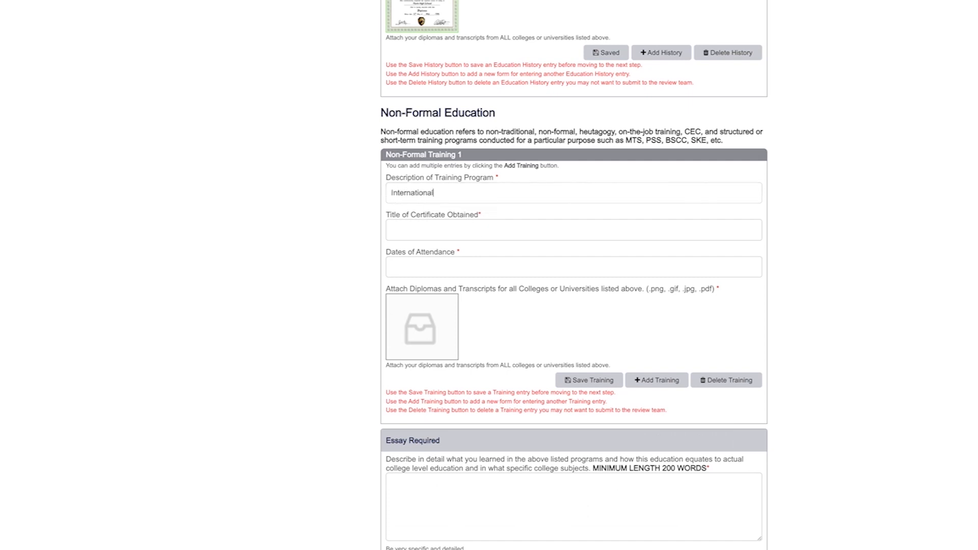
{"action": "type", "text": " Association of Cultural Diversity"}
{"action": "left_click", "coordinate": [402, 229]}
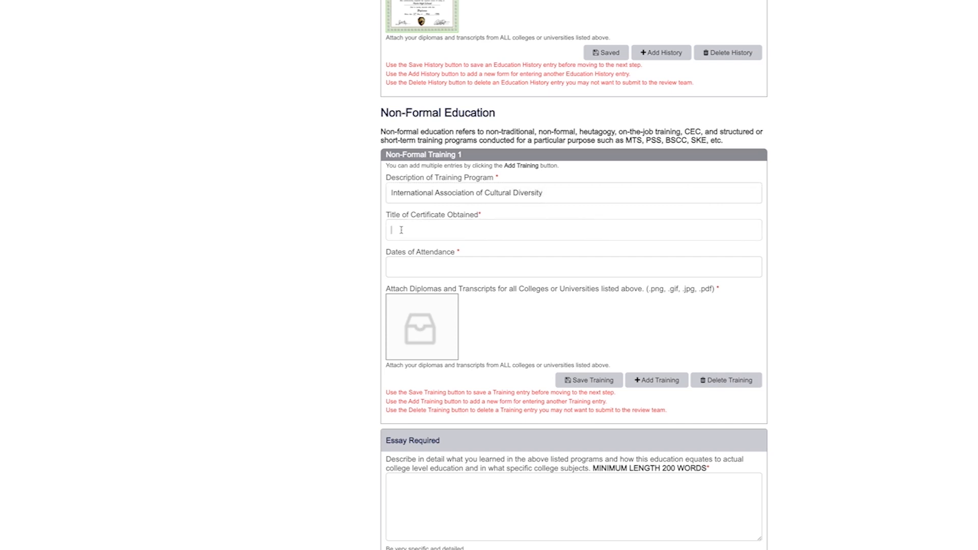
{"action": "type", "text": "Cultural Diversity and Inclusion Certificate"}
{"action": "key", "text": "Tab"}
{"action": "type", "text": "19/11/2005"}
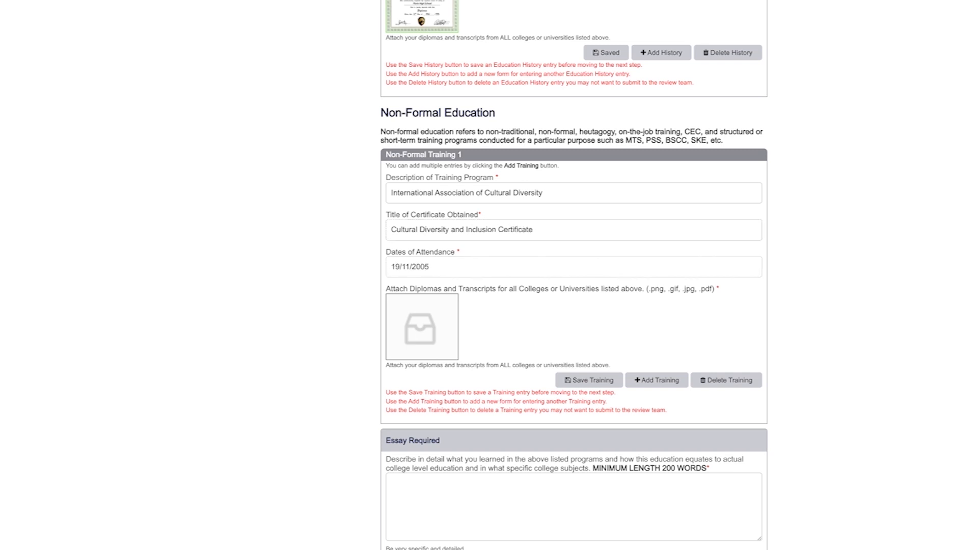
{"action": "left_click", "coordinate": [428, 342]}
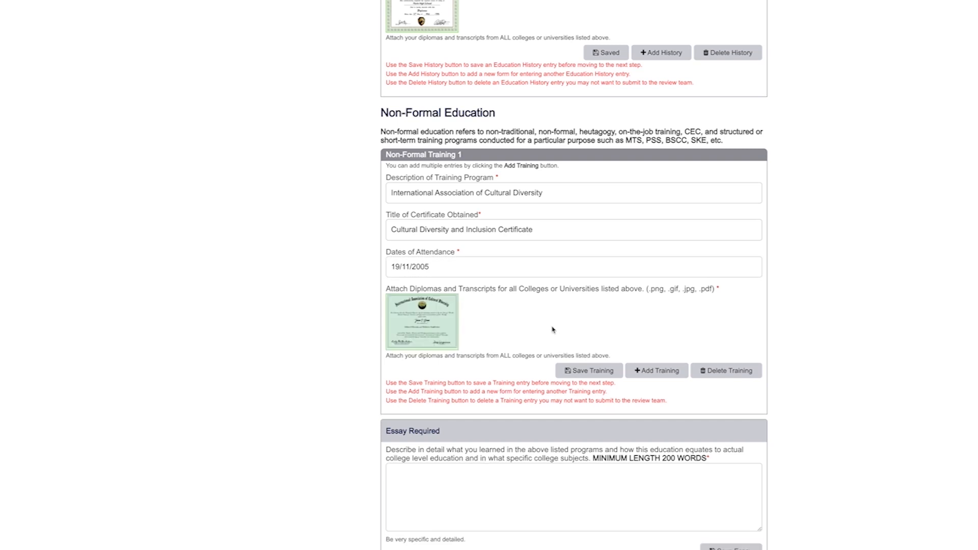
{"action": "left_click", "coordinate": [587, 372]}
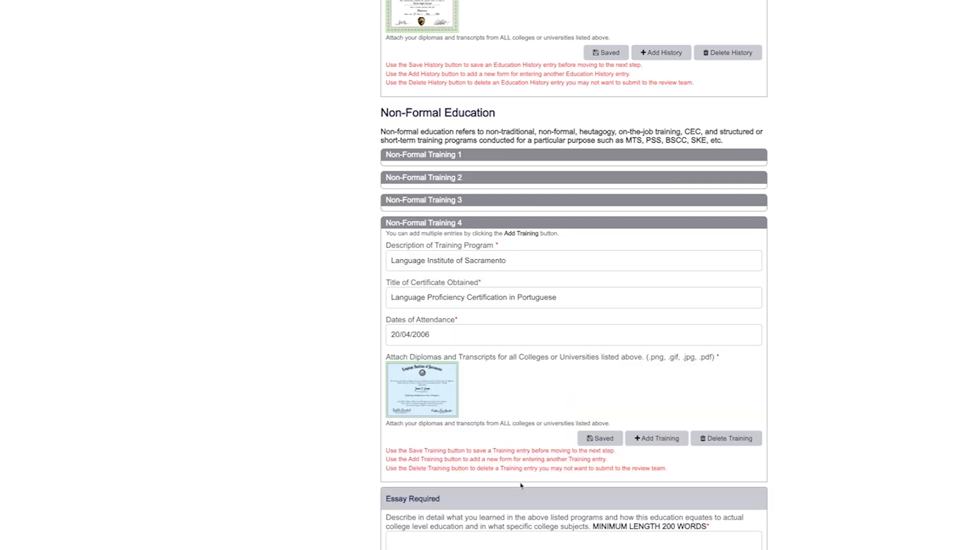
Paste the prepared non-formal training essay and save it
{"action": "scroll", "coordinate": [526, 507], "scroll_direction": "down", "scroll_amount": 2}
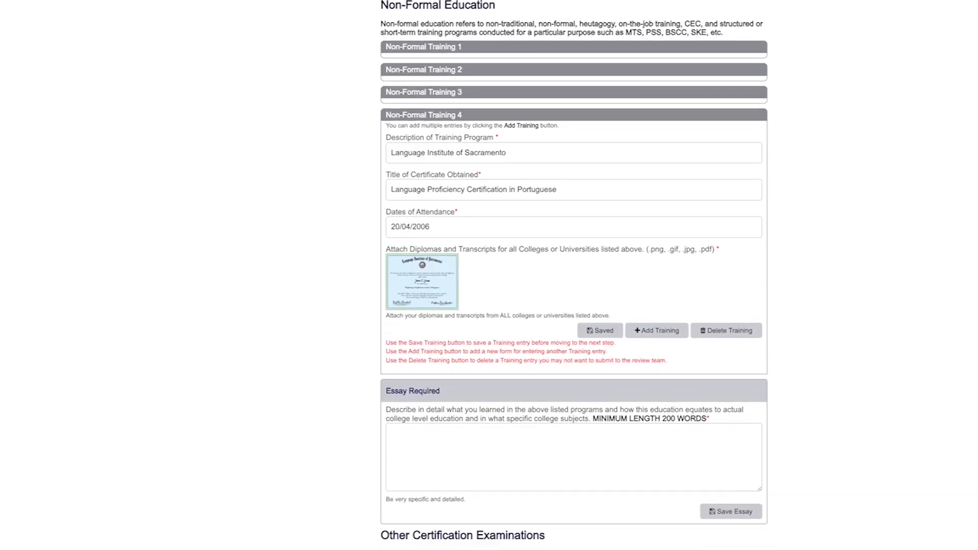
{"action": "left_click", "coordinate": [399, 437]}
{"action": "key", "text": "ctrl+v"}
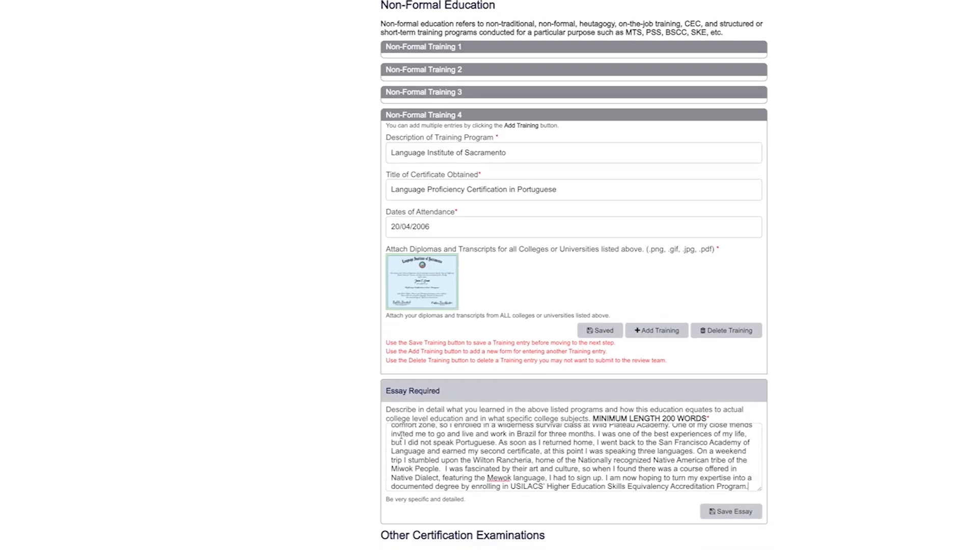
{"action": "left_click", "coordinate": [738, 513]}
Save a Wilderness Survival certification from Wild Plateau Academy, rated Proficient, dated 23/07/2010
{"action": "scroll", "coordinate": [814, 504], "scroll_direction": "down", "scroll_amount": 6}
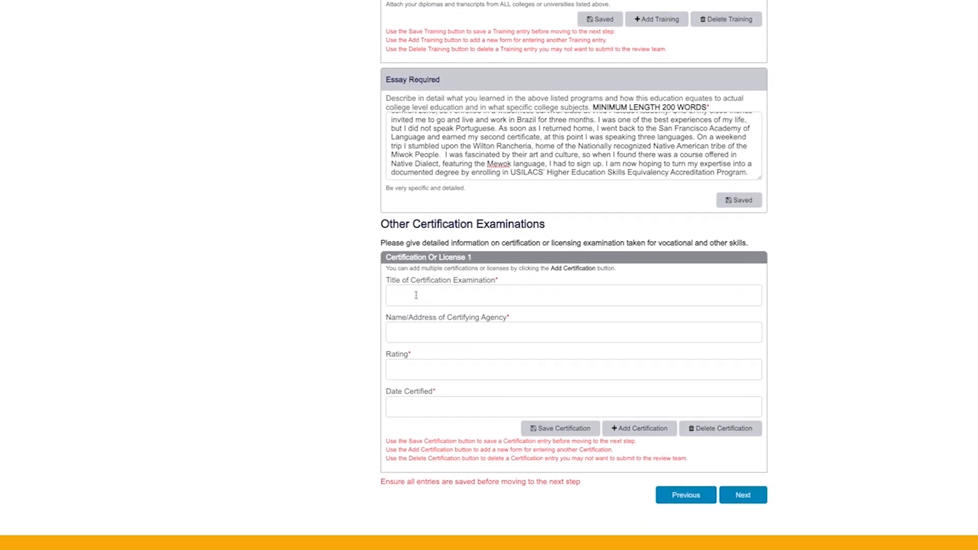
{"action": "left_click", "coordinate": [416, 295]}
{"action": "type", "text": "Wilderness SurvivWild Plateau Academy"}
{"action": "key", "text": "Tab"}
{"action": "type", "text": "Proficient, Montana, USA"}
{"action": "key", "text": "Tab"}
{"action": "type", "text": "23/07/2010"}
{"action": "left_click", "coordinate": [565, 407]}
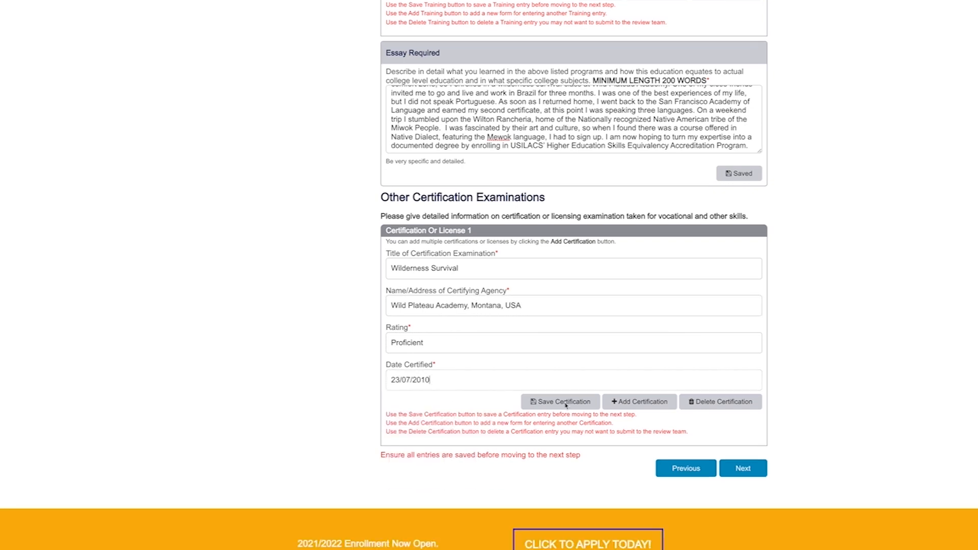
Enter Creative Writing Certificate from Half Mast University, San Francisco, rated Proficient, and begin its date
{"action": "left_click", "coordinate": [437, 291]}
{"action": "type", "text": "Creative Writing Certificate"}
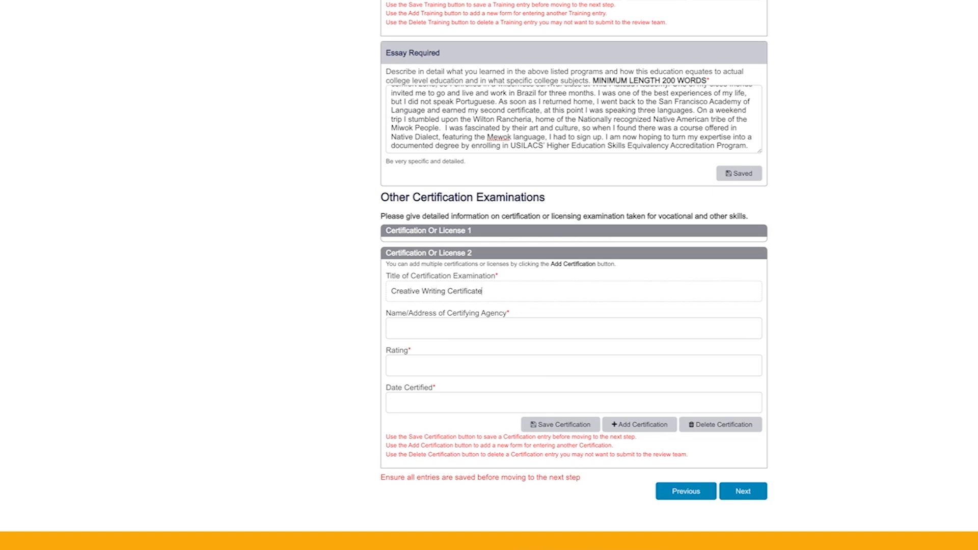
{"action": "key", "text": "Tab"}
{"action": "type", "text": "Half Mast Univers"}
{"action": "left_click", "coordinate": [397, 368]}
{"action": "type", "text": "Proficient"}
{"action": "type", "text": "ity, San Francisco, USA"}
{"action": "left_click", "coordinate": [399, 401]}
{"action": "type", "text": "09"}
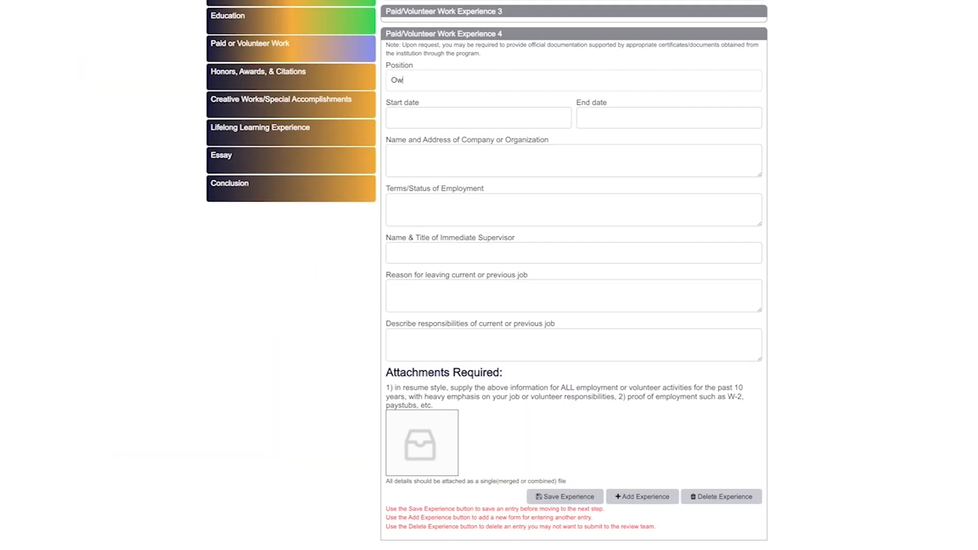
Enter the position Owner / Operator, employed from 05/04/2011 to 23/12/2021
{"action": "type", "text": "ner / Operator"}
{"action": "left_click", "coordinate": [400, 120]}
{"action": "type", "text": "05/04/2011"}
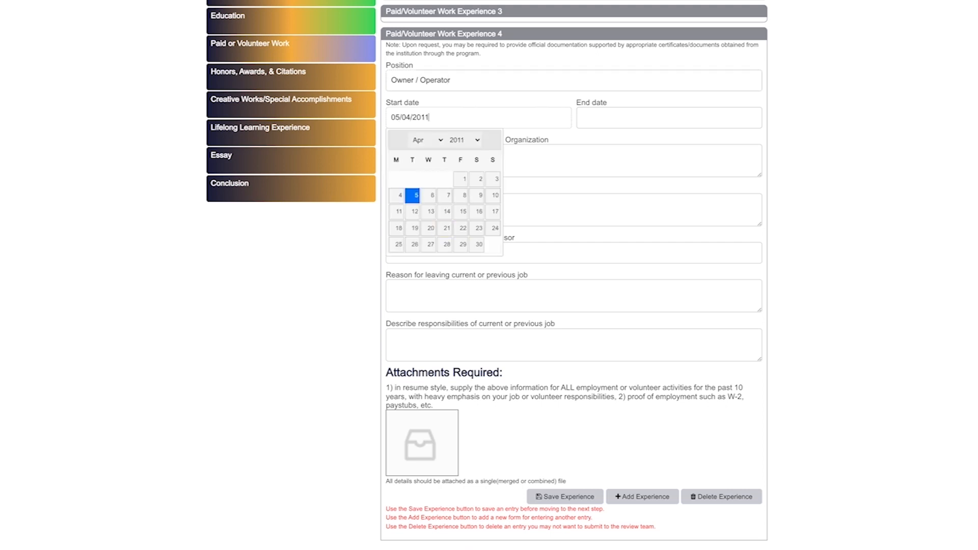
{"action": "left_click", "coordinate": [597, 119]}
{"action": "left_click", "coordinate": [637, 228]}
Fill in JTG Pottery Works with its address, currently-employed terms, supervisor, and current-position reason
{"action": "left_click", "coordinate": [402, 153]}
{"action": "type", "text": "JTG Pottery Work"}
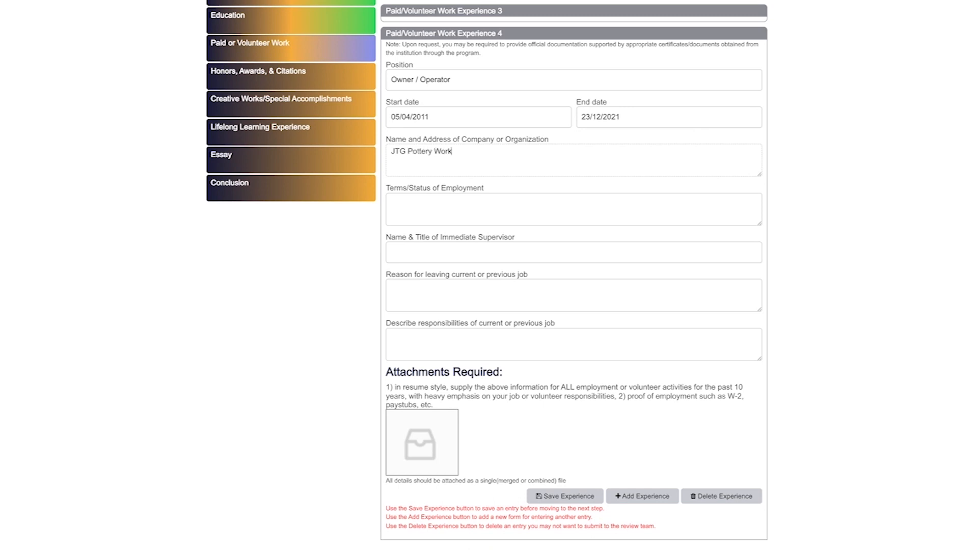
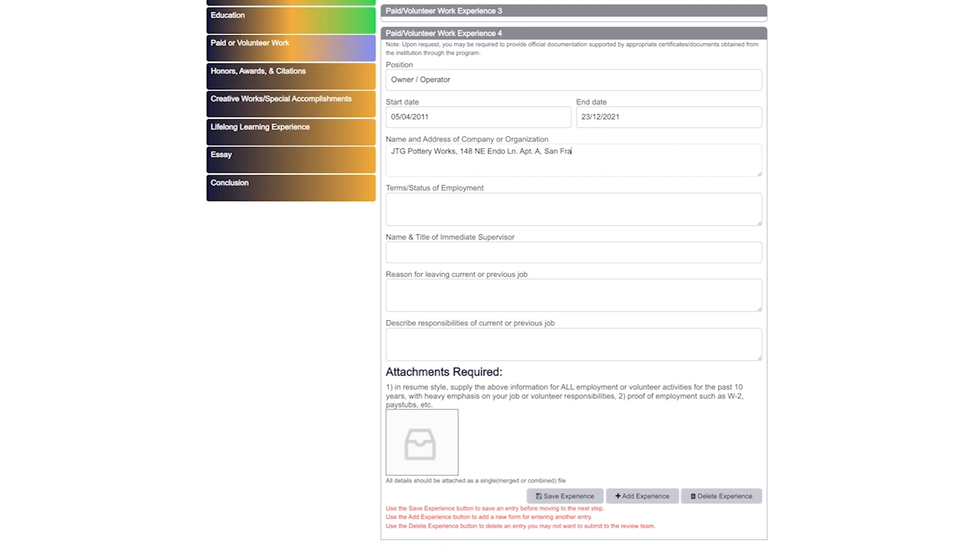
{"action": "key", "text": "Tab"}
{"action": "type", "text": "Currently"}
{"action": "type", "text": " employed / operatint"}
{"action": "key", "text": "Tab"}
{"action": "type", "text": "Current positio"}
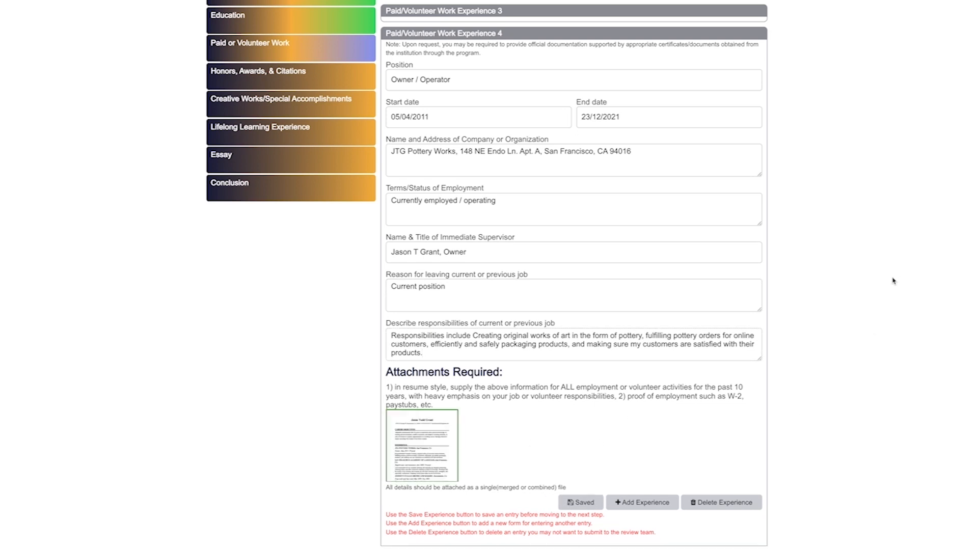
Enter the first reference's first name, last name, email address and phone number
{"action": "scroll", "coordinate": [891, 280], "scroll_direction": "down", "scroll_amount": 10}
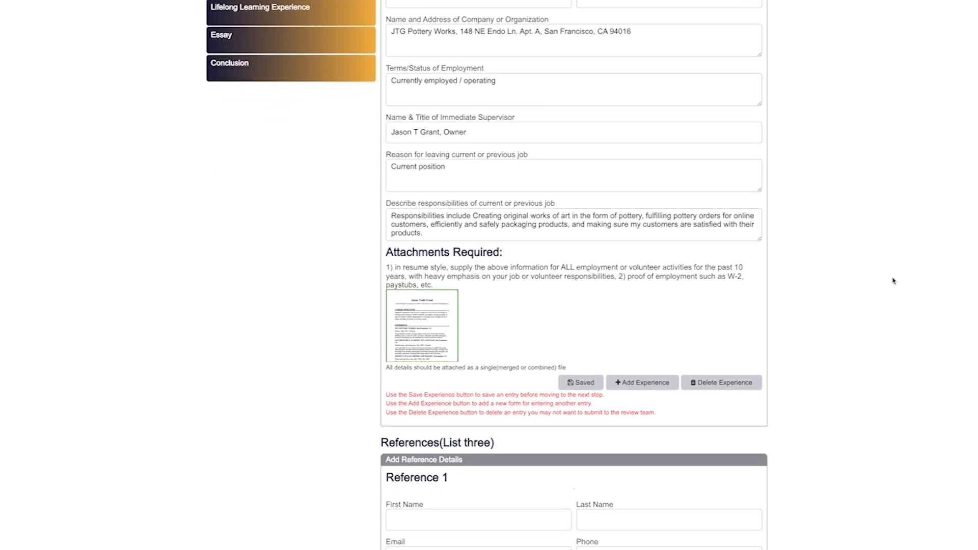
{"action": "left_click", "coordinate": [405, 122]}
{"action": "left_click", "coordinate": [611, 121]}
{"action": "left_click", "coordinate": [596, 159]}
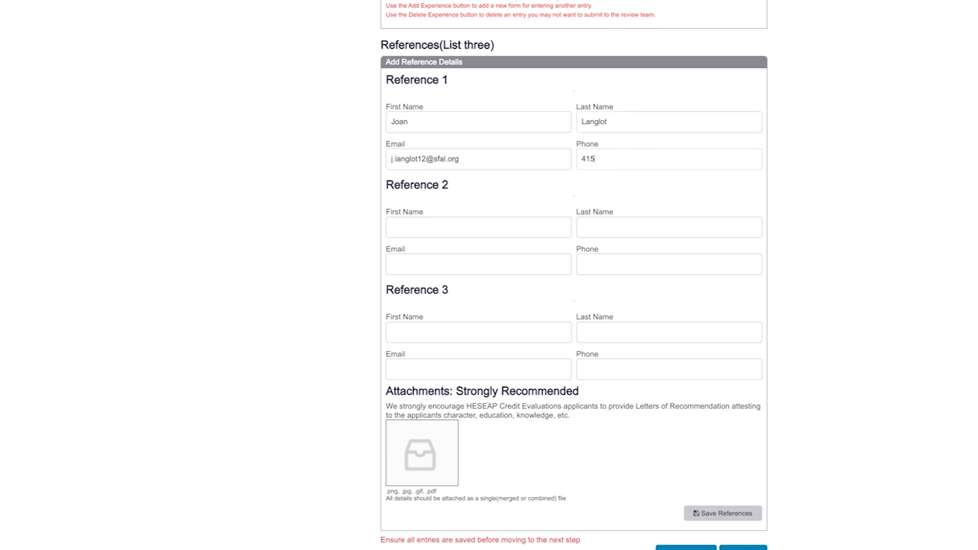
Enter the second reference's name, email address and phone number
{"action": "left_click", "coordinate": [596, 229]}
{"action": "left_click", "coordinate": [614, 263]}
Correct the third reference's name fields and add their email address and phone number
{"action": "double_click", "coordinate": [423, 332]}
{"action": "key", "text": "BackSpace"}
{"action": "left_click", "coordinate": [594, 332]}
{"action": "type", "text": "Grant"}
{"action": "left_click", "coordinate": [423, 369]}
{"action": "left_click", "coordinate": [600, 369]}
Attach the recommendation letter and save the three references
{"action": "left_click", "coordinate": [428, 458]}
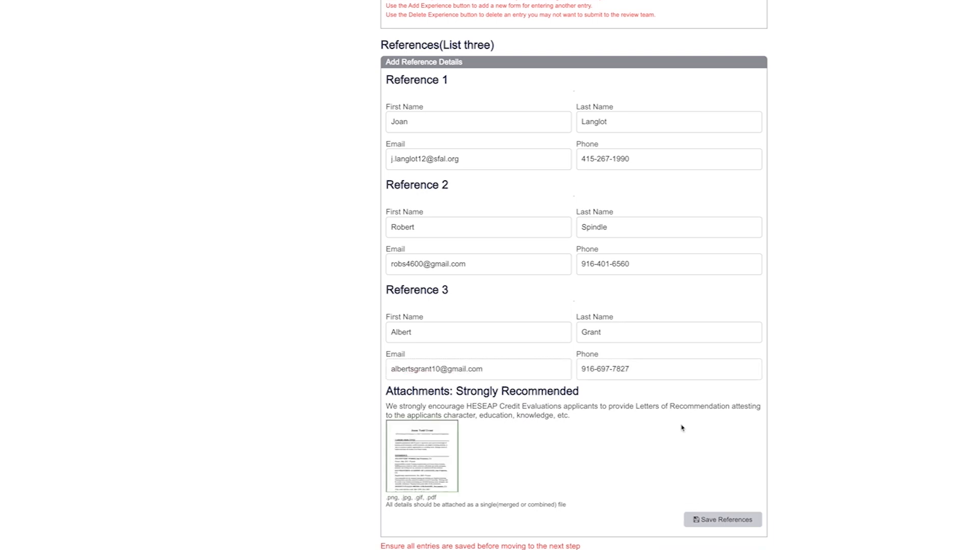
{"action": "scroll", "coordinate": [681, 428], "scroll_direction": "down", "scroll_amount": 2}
{"action": "left_click", "coordinate": [723, 421]}
{"action": "scroll", "coordinate": [672, 273], "scroll_direction": "down", "scroll_amount": 2}
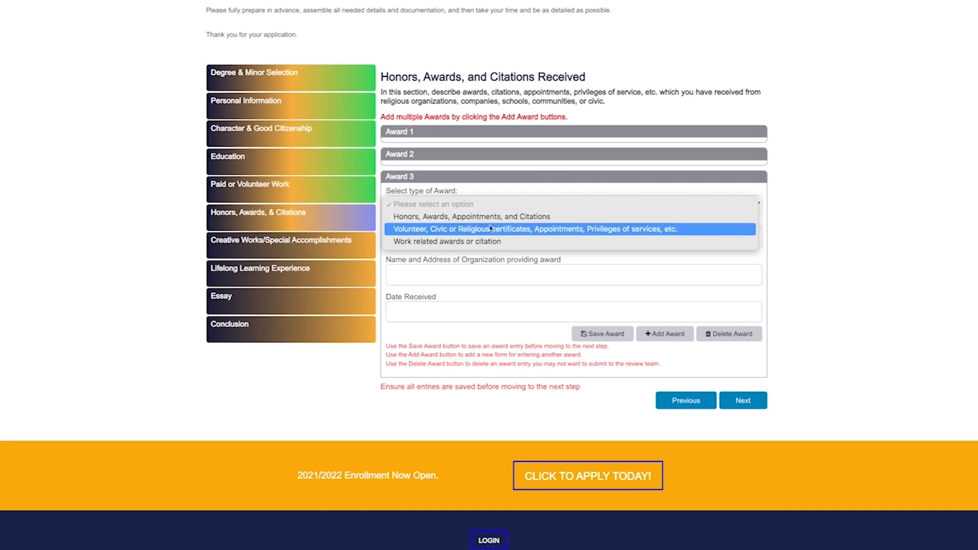
Save Award 3 as a work-related 'Top emerging pottery business award' from American Ceramic Society, Chicago, Illinois, 22/08/2012
{"action": "left_click", "coordinate": [491, 237]}
{"action": "left_click", "coordinate": [448, 237]}
{"action": "type", "text": "Top emerging pottery business award"}
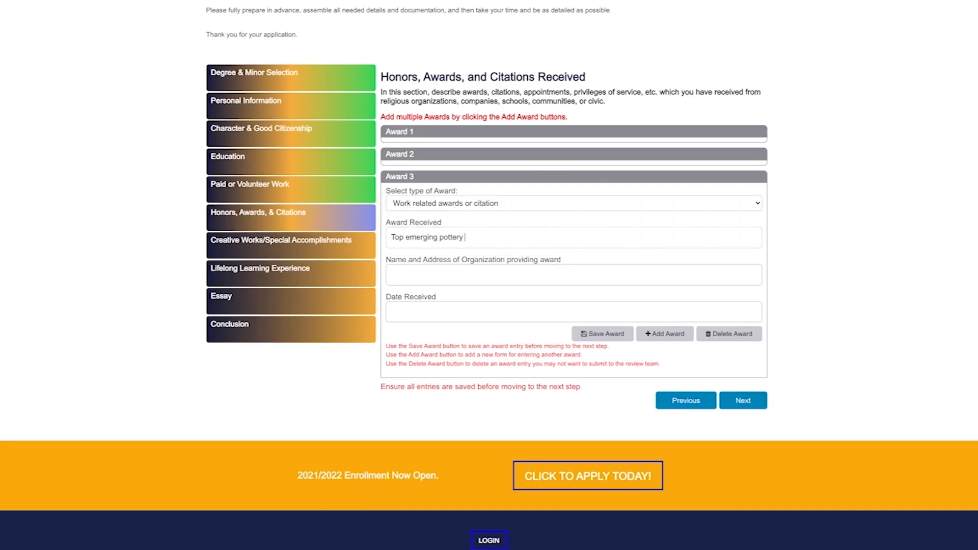
{"action": "left_click", "coordinate": [401, 275]}
{"action": "type", "text": "American Ceramic Society, Chicago, Illinois"}
{"action": "left_click", "coordinate": [394, 313]}
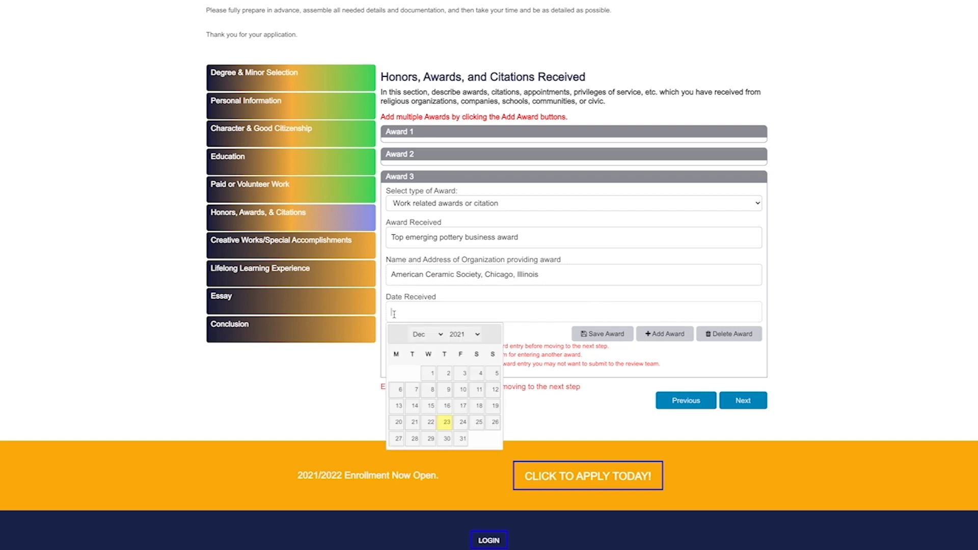
{"action": "type", "text": "22/08/2012"}
{"action": "left_click", "coordinate": [609, 334]}
Add and save Award 4: honor 'Top of Class' from Language Institute of Sacramento, CA, 14/03/2004
{"action": "left_click", "coordinate": [664, 334]}
{"action": "left_click", "coordinate": [431, 226]}
{"action": "left_click", "coordinate": [433, 239]}
{"action": "left_click", "coordinate": [406, 260]}
{"action": "type", "text": "Top of Class"}
{"action": "left_click", "coordinate": [396, 300]}
{"action": "type", "text": "Language Institute of Sacramento"}
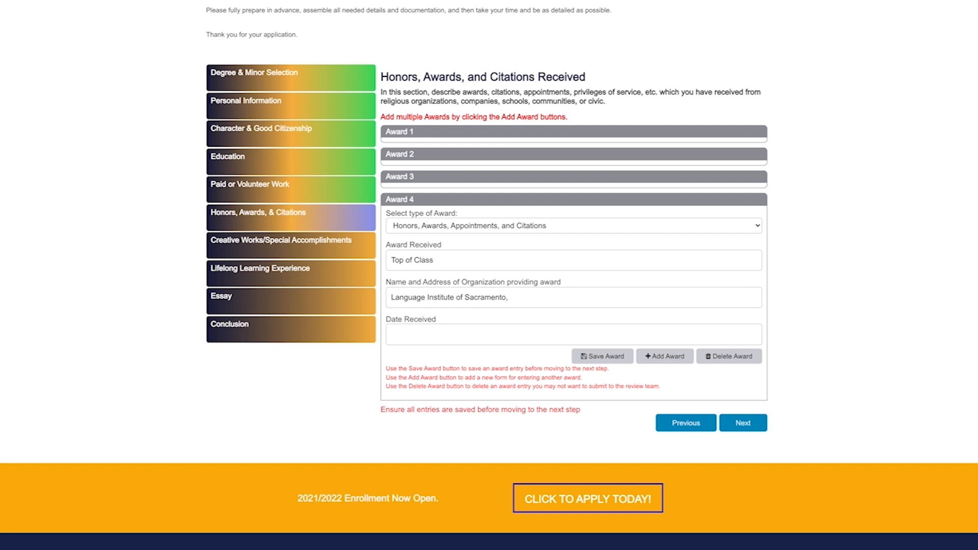
{"action": "type", "text": ", CA"}
{"action": "left_click", "coordinate": [401, 337]}
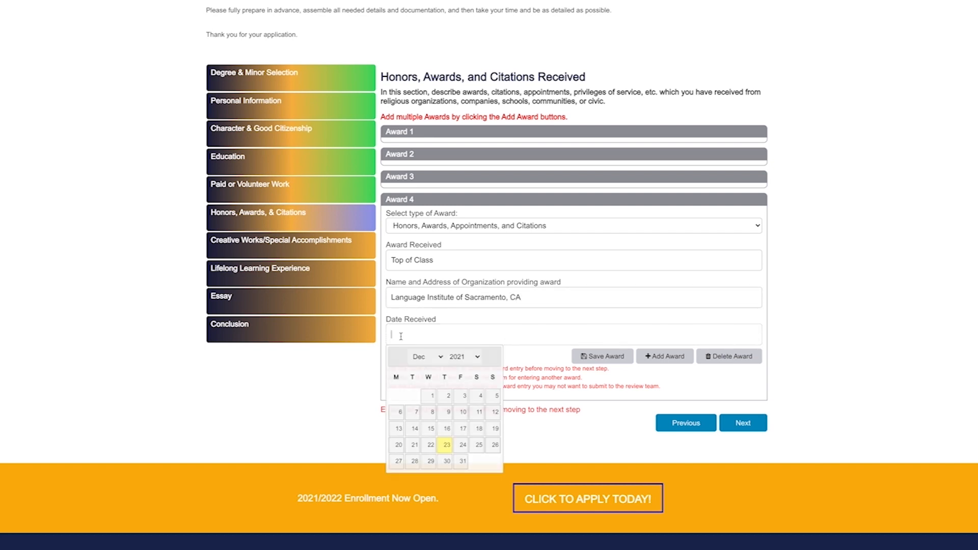
{"action": "type", "text": "14/03/2004"}
{"action": "left_click", "coordinate": [603, 356]}
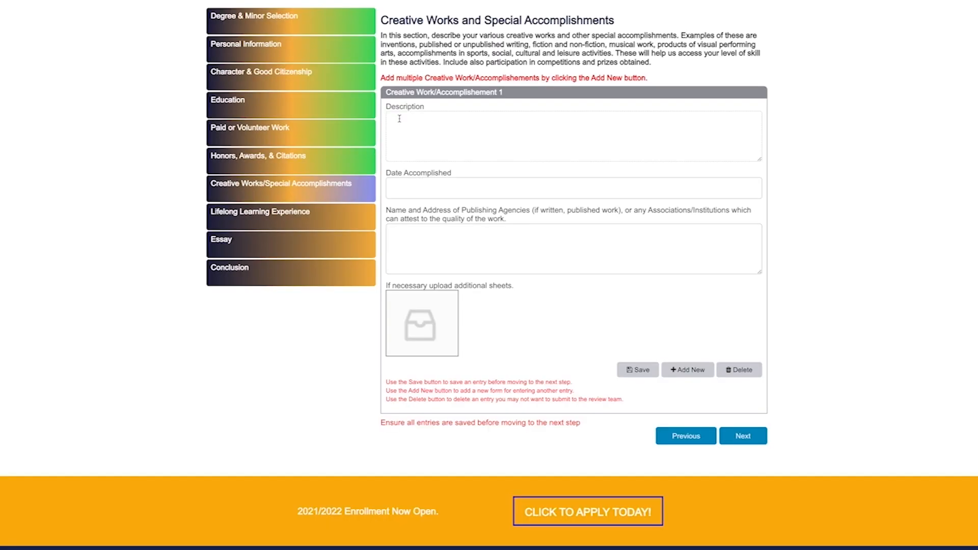
Save Creative Work 1: a play about diversity and inclusion, 20/08/2013, agency N/A
{"action": "type", "text": "Wrote a play forabout di"}
{"action": "type", "text": "versity and inclusion for my graduating high school"}
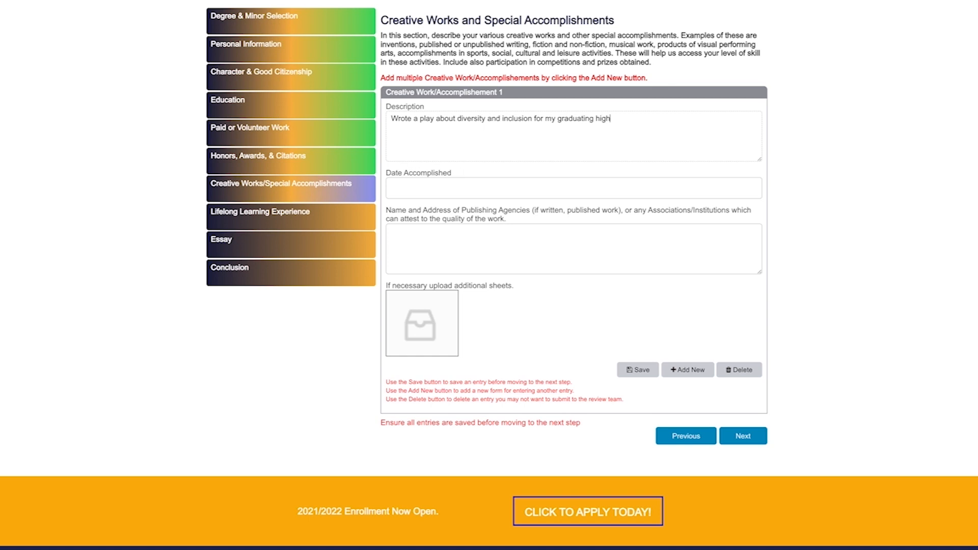
{"action": "left_click", "coordinate": [399, 186]}
{"action": "type", "text": "20/08/2013"}
{"action": "key", "text": "Tab"}
{"action": "type", "text": "N/A"}
{"action": "left_click", "coordinate": [634, 370]}
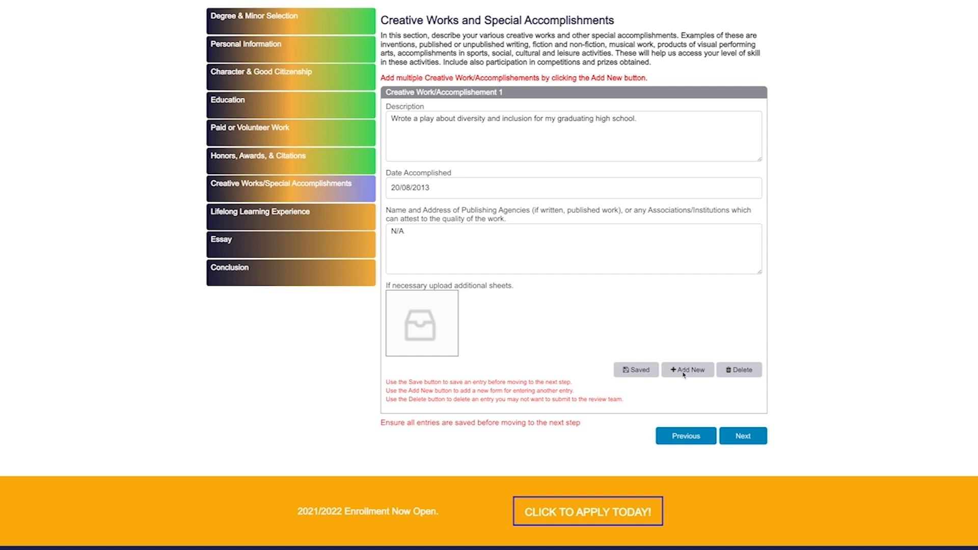
Add Creative Work 2: hosting volunteer pottery classes for local high school students, 2011, JTG Pottery Works
{"action": "left_click", "coordinate": [683, 370]}
{"action": "type", "text": "Hosting volunteer pottery classes for local high school students"}
{"action": "left_click", "coordinate": [406, 211]}
{"action": "type", "text": "2011"}
{"action": "type", "text": "JTG Pottery Works"}
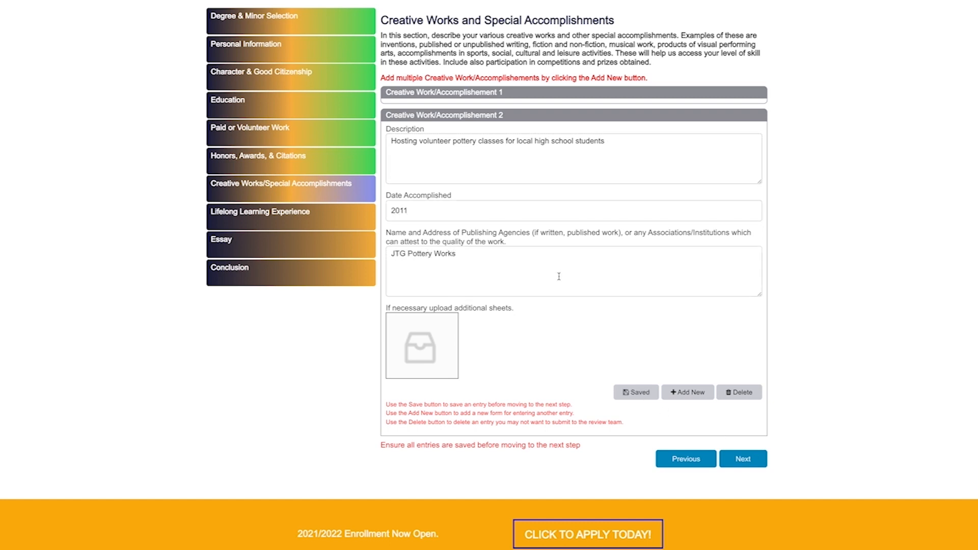
Save Creative Work 3: host of the Indigenous Arts Festival, attested by JTG Pottery Works
{"action": "type", "text": "ost of the Indigenous Arts Festival"}
{"action": "key", "text": "Tab"}
{"action": "type", "text": "23/12/2021"}
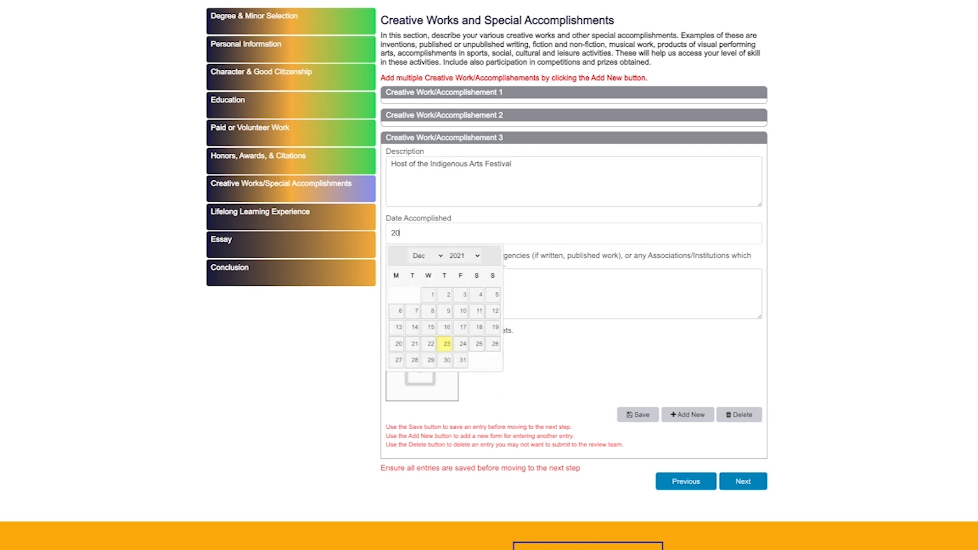
{"action": "key", "text": "ctrl+a"}
{"action": "type", "text": "201"}
{"action": "left_click", "coordinate": [404, 279]}
{"action": "type", "text": "JTG Pottery Works"}
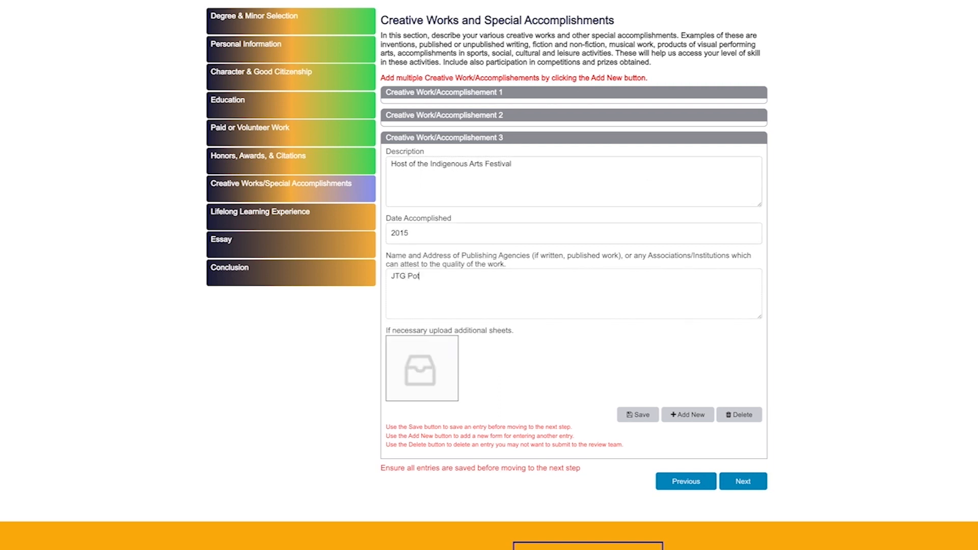
{"action": "left_click", "coordinate": [639, 415]}
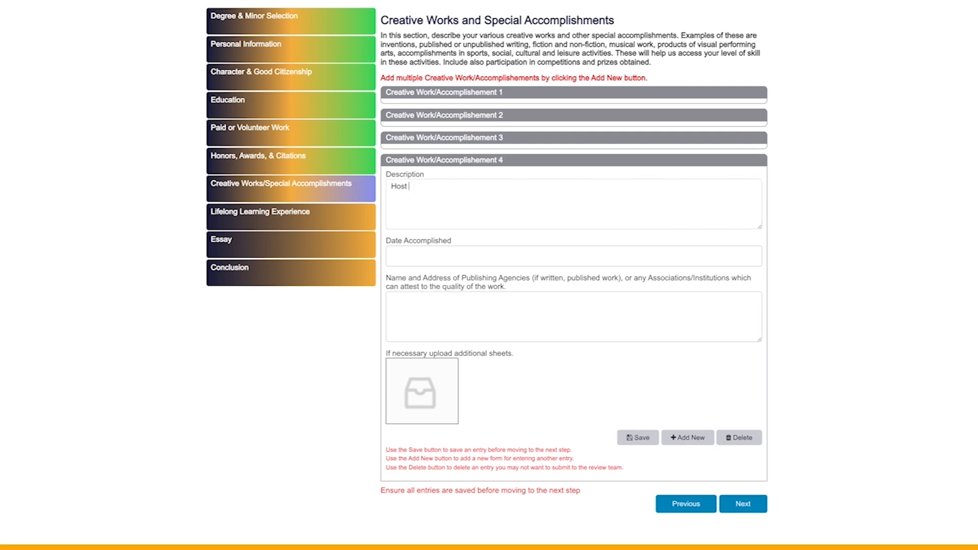
Save Creative Work 4: hosting the Florin High School FFA yearly auctions, 2009, Florin High School
{"action": "type", "text": "of the Florin high School FFA (Future Farmers of America) yearly auctions"}
{"action": "key", "text": "Tab"}
{"action": "type", "text": "2009Florin high School FFA"}
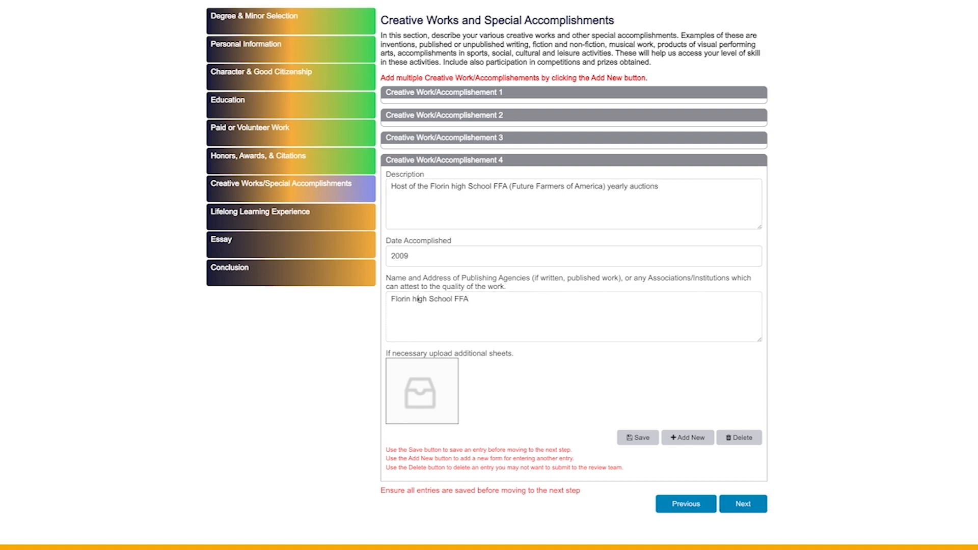
{"action": "double_click", "coordinate": [418, 300]}
{"action": "type", "text": "High"}
{"action": "left_click", "coordinate": [638, 437]}
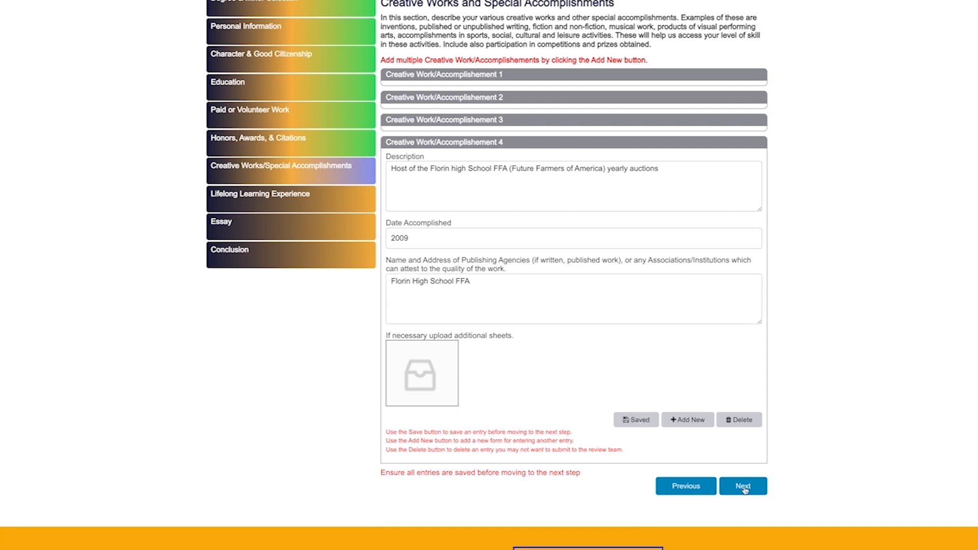